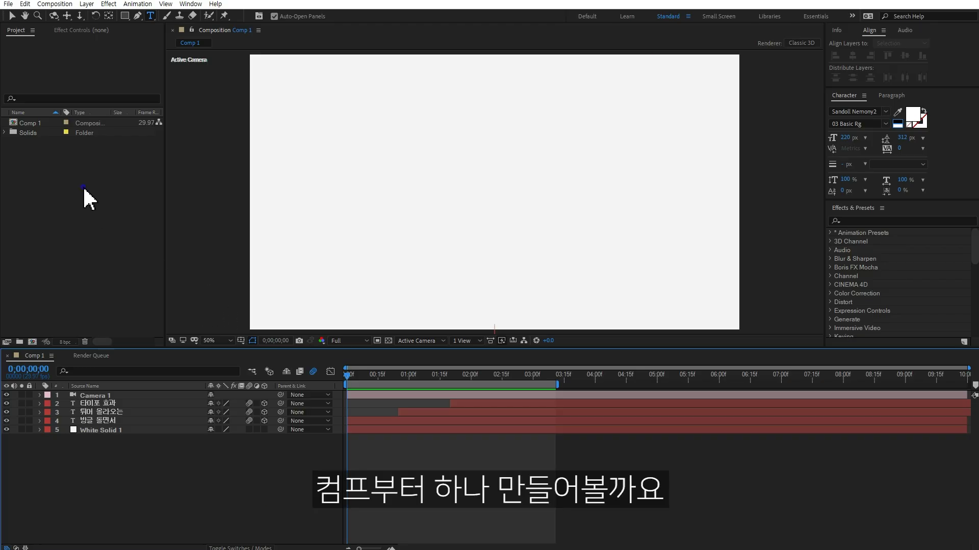
Create Comp 2 with the HDTV 1080 29.97 preset and a 10-second duration.
{"action": "right_click", "coordinate": [86, 191]}
{"action": "left_click", "coordinate": [103, 193]}
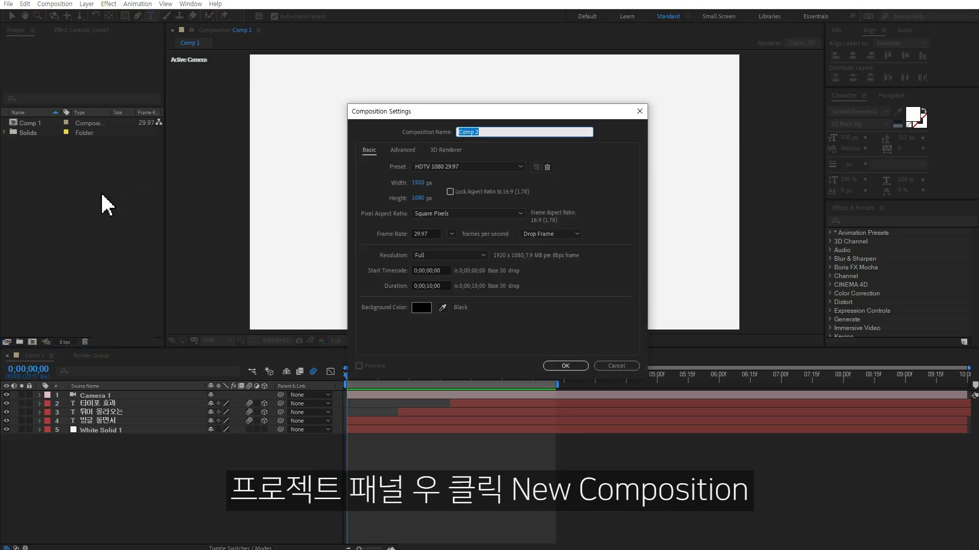
{"action": "left_click", "coordinate": [451, 168]}
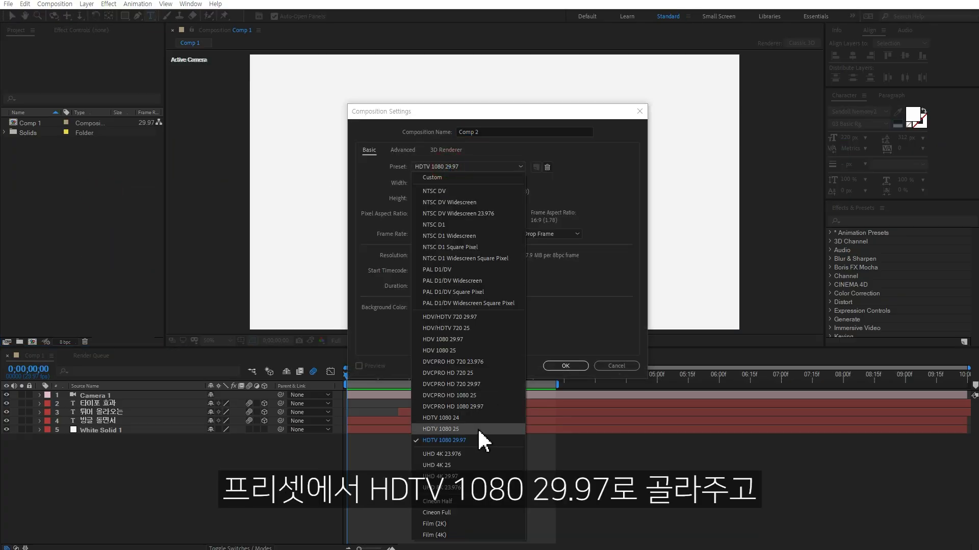
{"action": "left_click", "coordinate": [443, 441]}
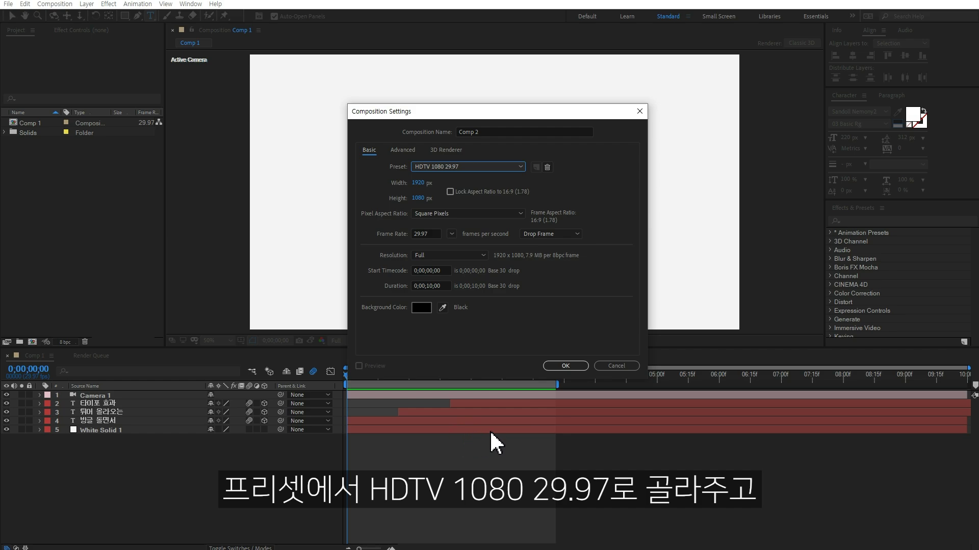
{"action": "left_click", "coordinate": [444, 286]}
{"action": "type", "text": "10."}
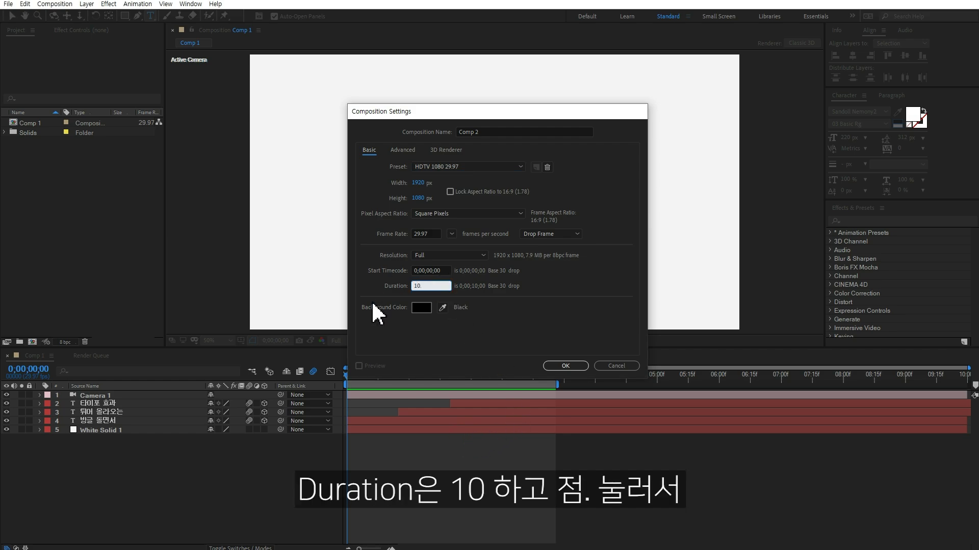
{"action": "key", "text": "Return"}
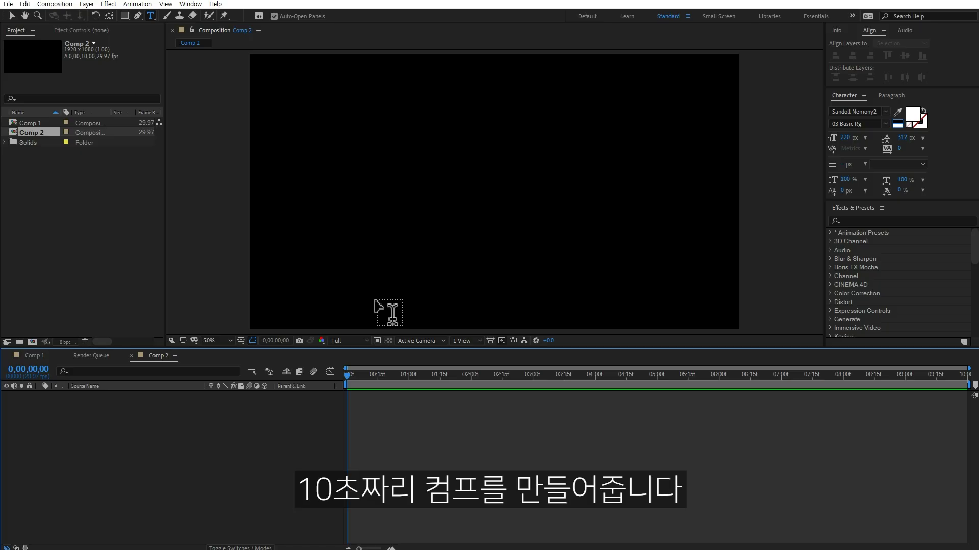
Add a text layer reading '빙글 돌면서' and drag it toward the frame's centre.
{"action": "right_click", "coordinate": [169, 425]}
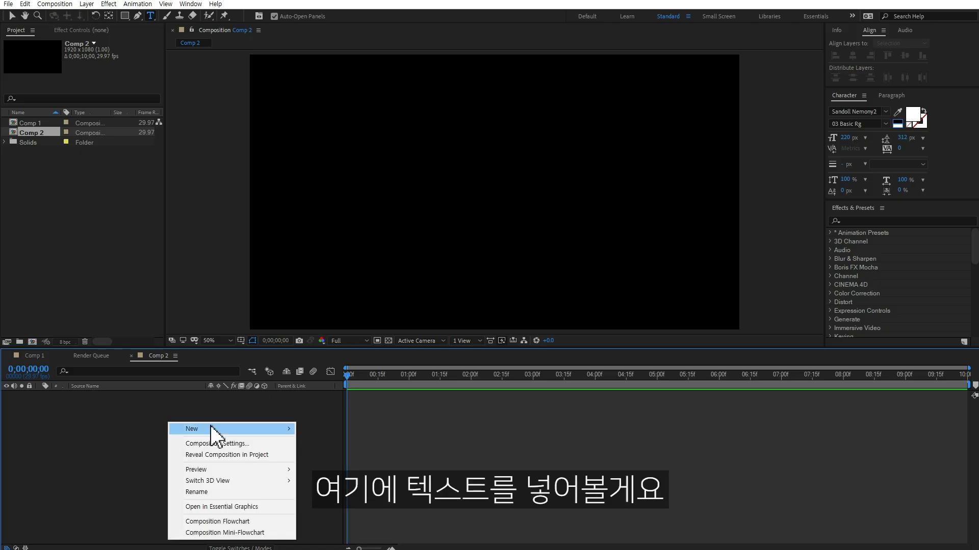
{"action": "mouse_move", "coordinate": [211, 429]}
{"action": "left_click", "coordinate": [330, 445]}
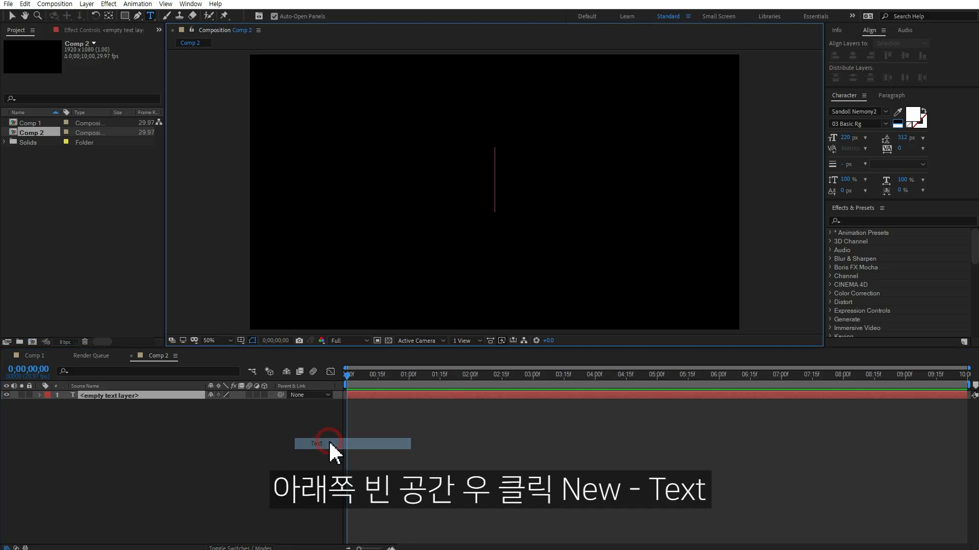
{"action": "type", "text": "빙"}
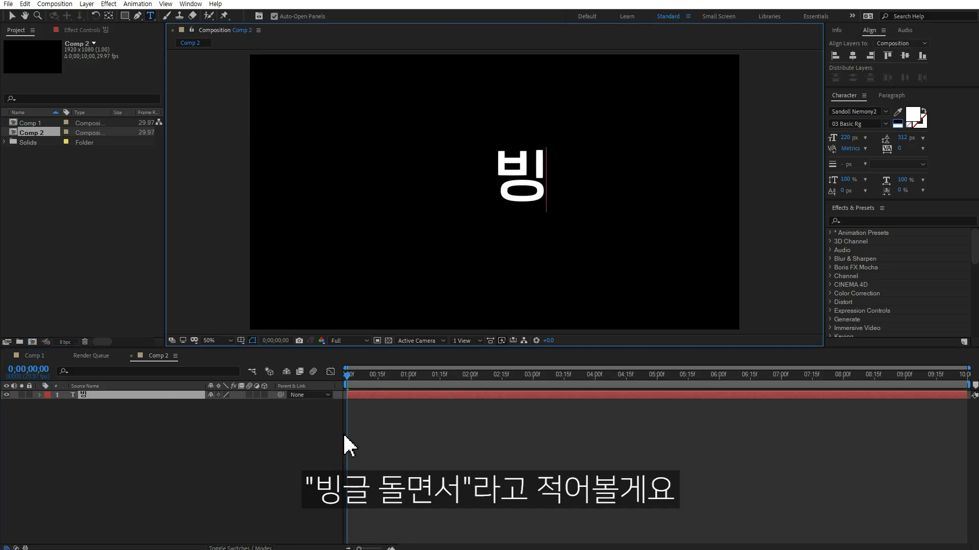
{"action": "type", "text": "글 돌면서"}
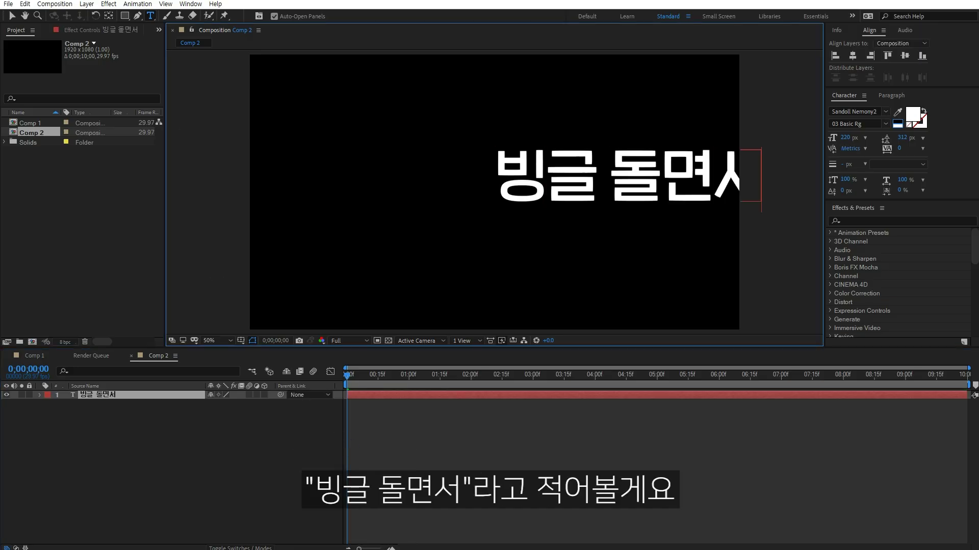
{"action": "left_click", "coordinate": [12, 15]}
{"action": "left_click_drag", "start_coordinate": [648, 186], "coordinate": [509, 177]}
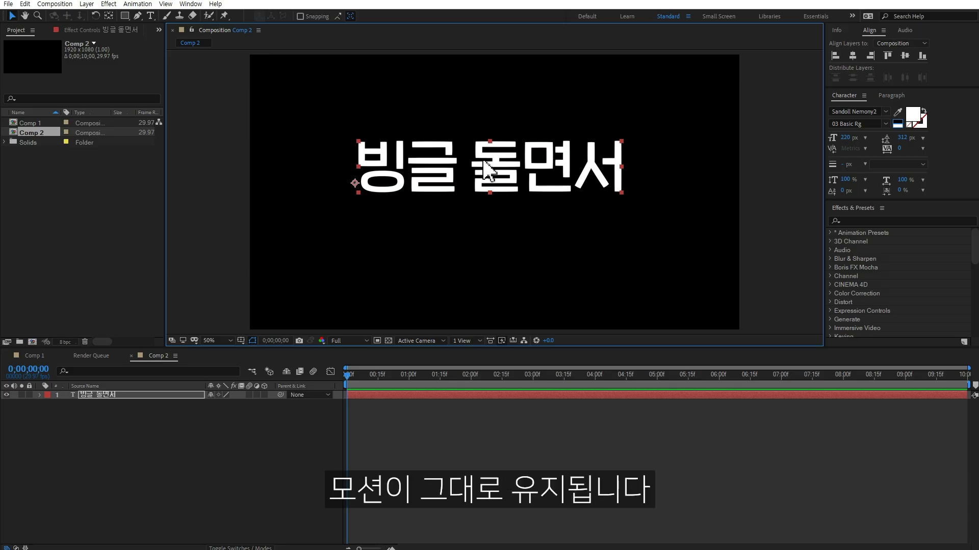
{"action": "left_click", "coordinate": [891, 96]}
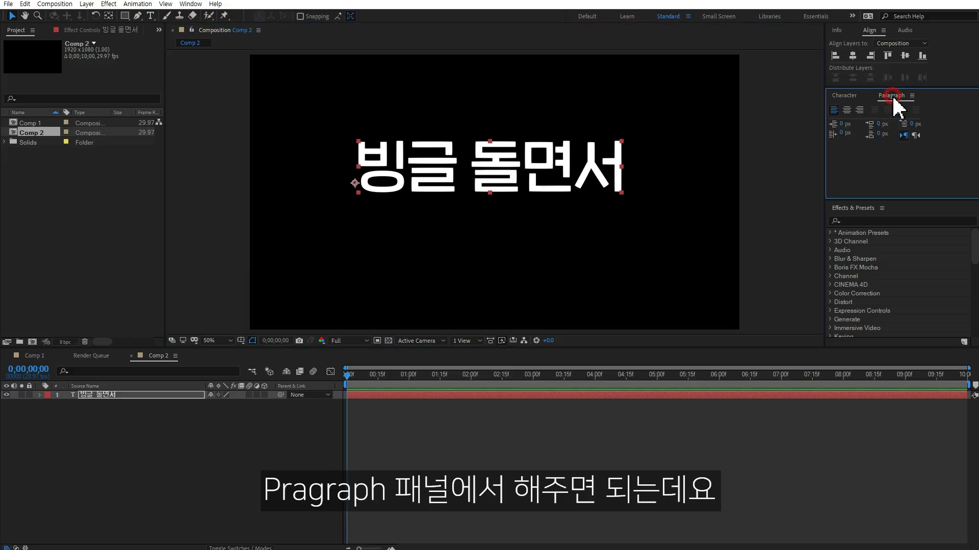
Centre-justify the '빙글 돌면서' text, testing the alignment with temporary extra characters.
{"action": "left_click", "coordinate": [190, 4]}
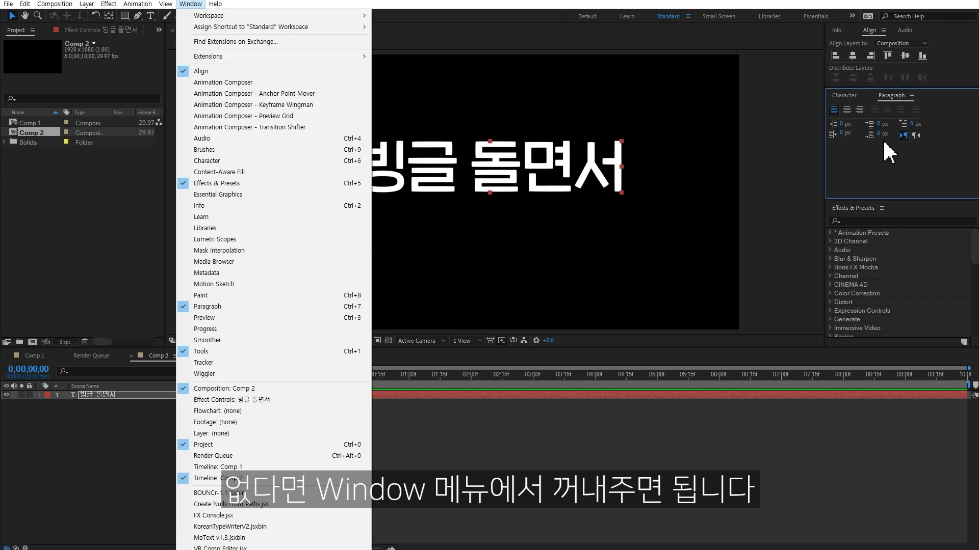
{"action": "left_click", "coordinate": [872, 153]}
{"action": "left_click", "coordinate": [846, 110]}
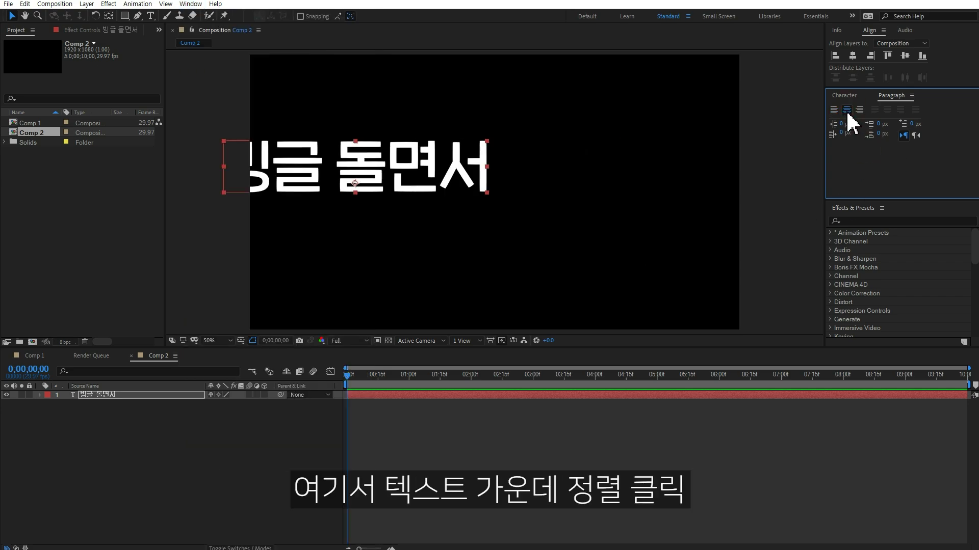
{"action": "double_click", "coordinate": [638, 202]}
{"action": "left_click", "coordinate": [638, 199]}
{"action": "type", "text": "ㅇㄹㄴㅇ"}
{"action": "left_click_drag", "start_coordinate": [590, 197], "coordinate": [808, 208]}
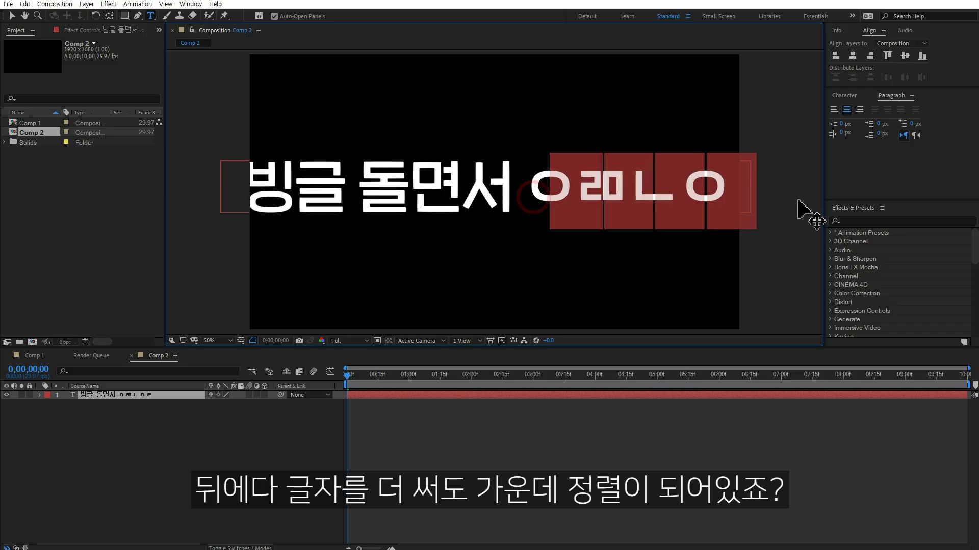
{"action": "key", "text": "BackSpace"}
{"action": "key", "text": "BackSpace"}
{"action": "key", "text": "BackSpace"}
{"action": "left_click", "coordinate": [161, 395]}
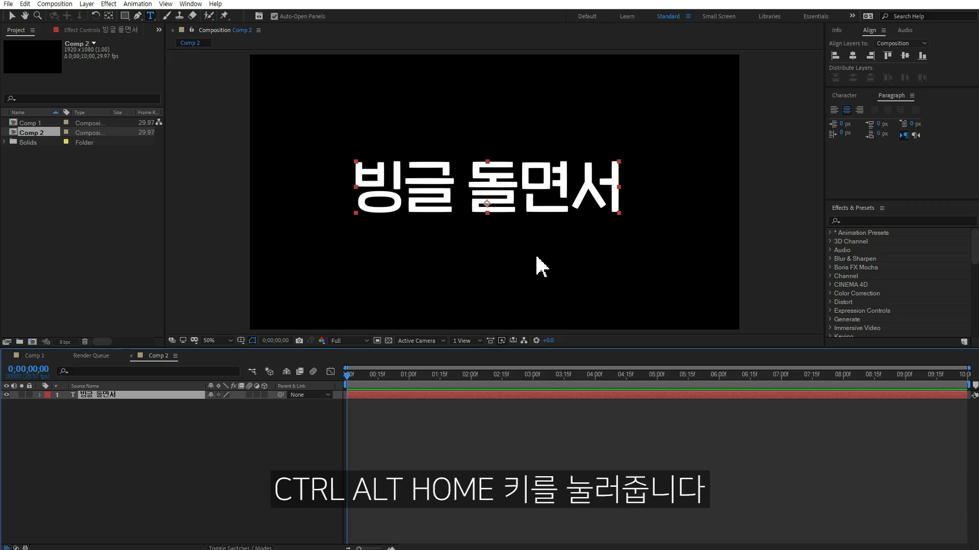
Move the anchor point to the text's centre and align the layer horizontally and vertically to the composition.
{"action": "key", "text": "ctrl+alt+Home"}
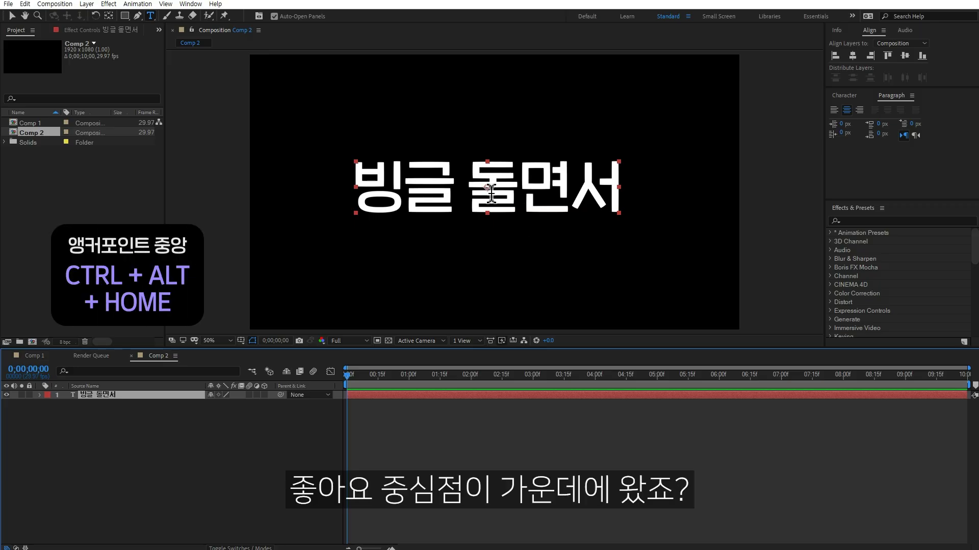
{"action": "left_click", "coordinate": [190, 4]}
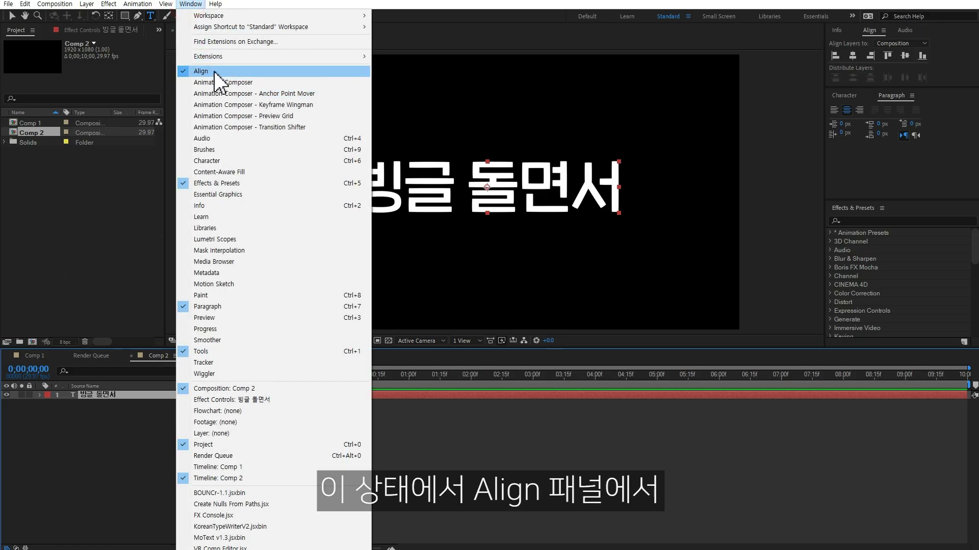
{"action": "left_click", "coordinate": [853, 55]}
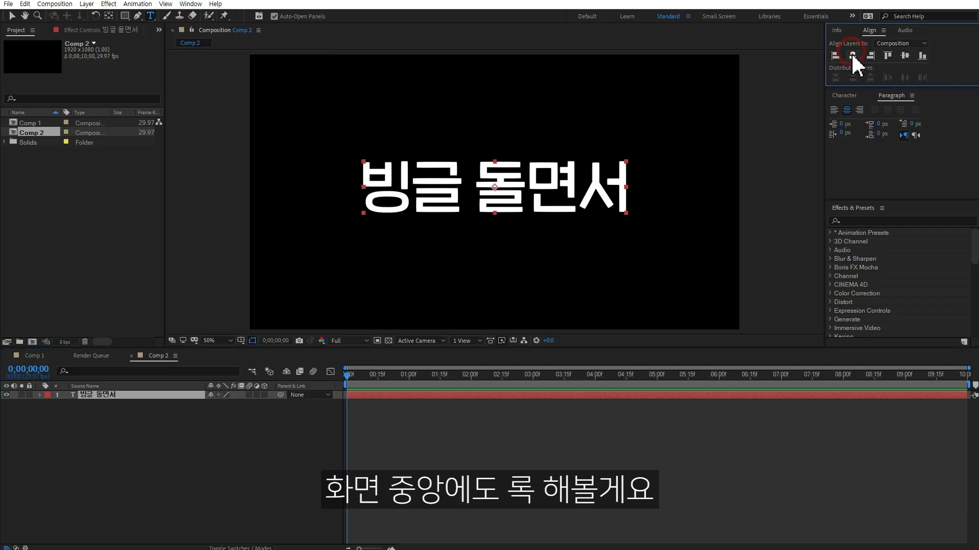
{"action": "left_click", "coordinate": [905, 56]}
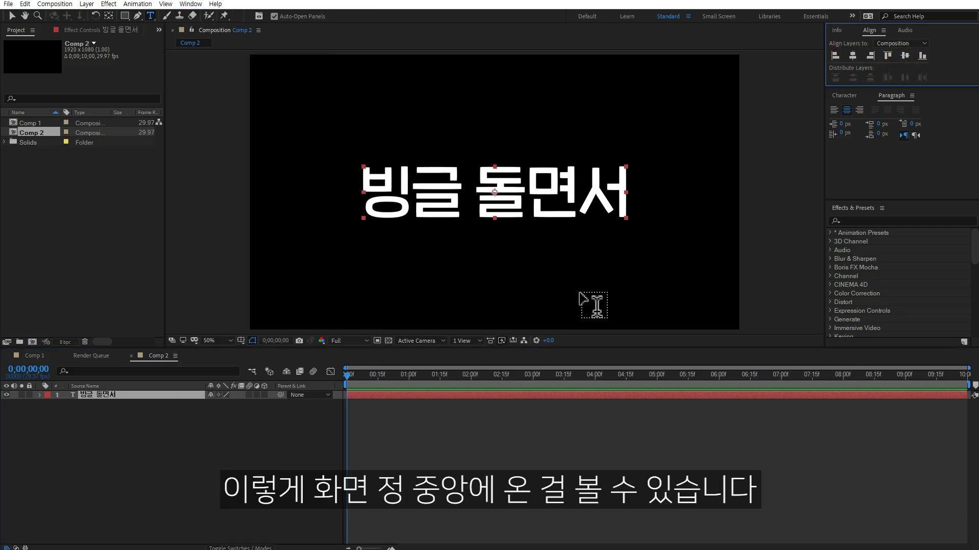
{"action": "key", "text": "v"}
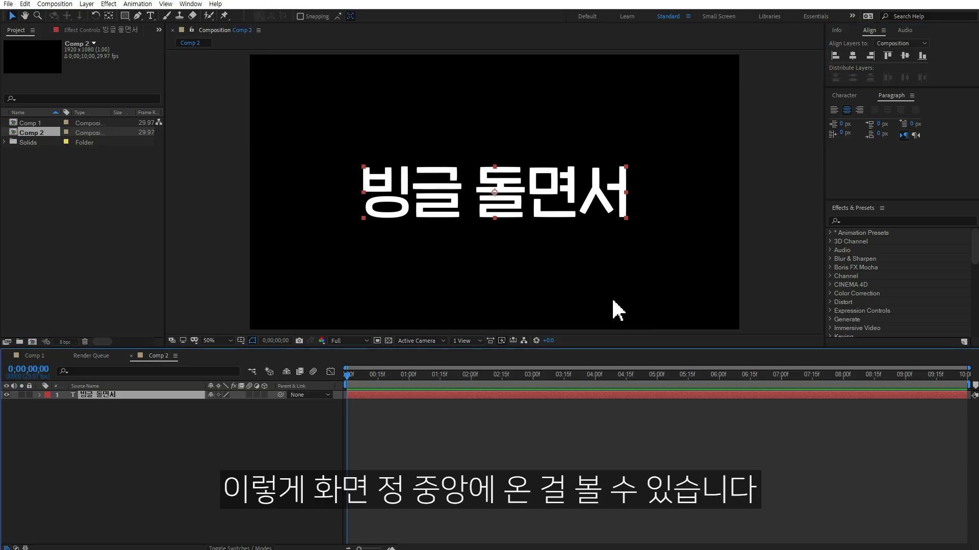
{"action": "left_click", "coordinate": [262, 455]}
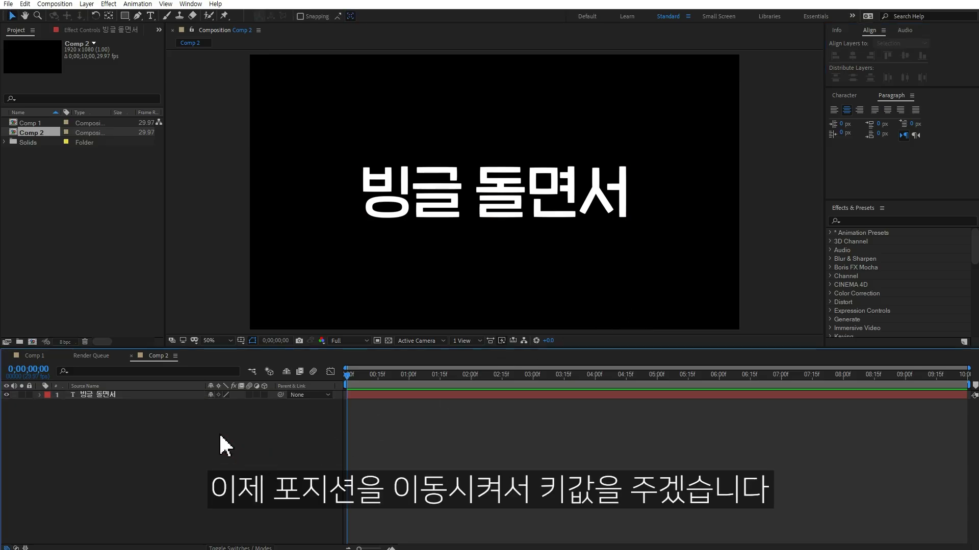
Record a Position keyframe at 960, 540 on frame 15 for the text layer.
{"action": "left_click", "coordinate": [164, 396]}
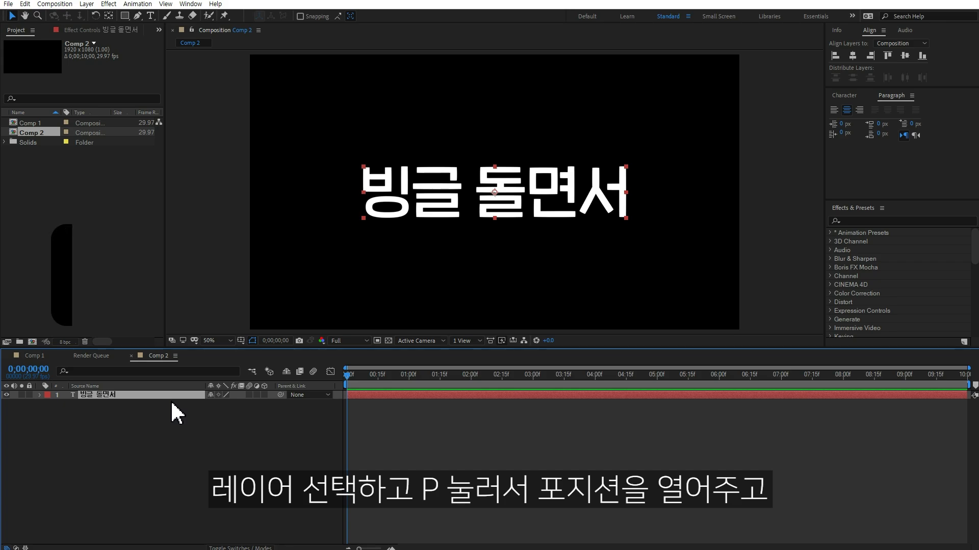
{"action": "key", "text": "p"}
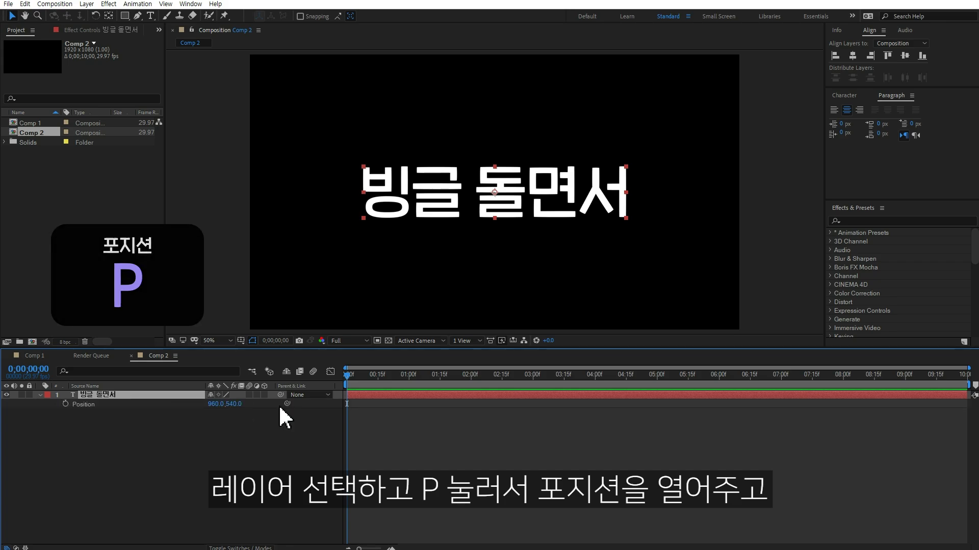
{"action": "left_click_drag", "start_coordinate": [348, 376], "coordinate": [412, 379]}
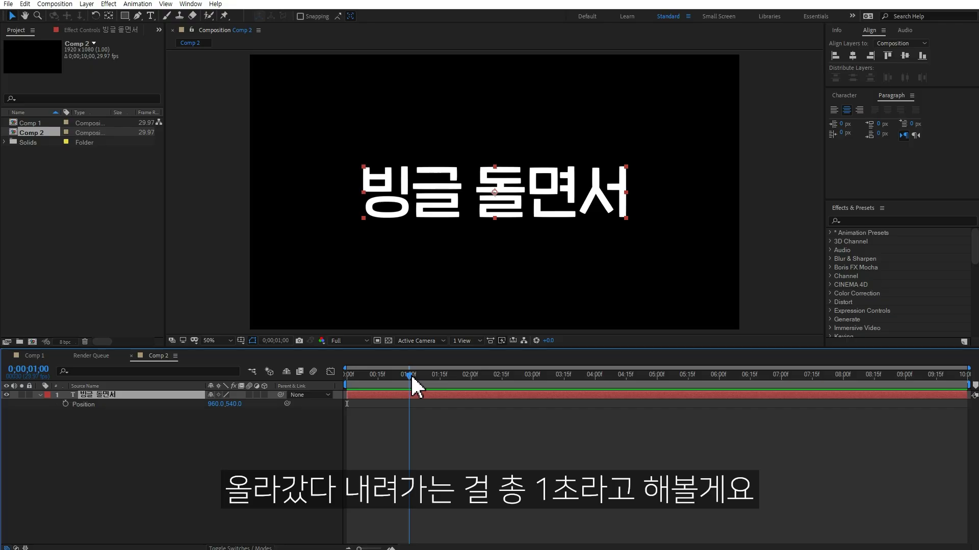
{"action": "left_click_drag", "start_coordinate": [411, 378], "coordinate": [379, 378]}
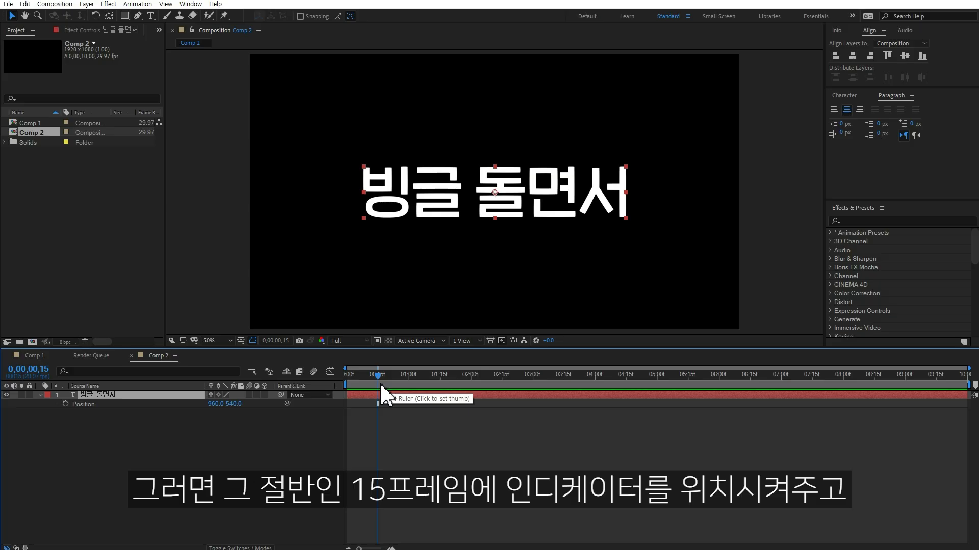
{"action": "left_click", "coordinate": [65, 404]}
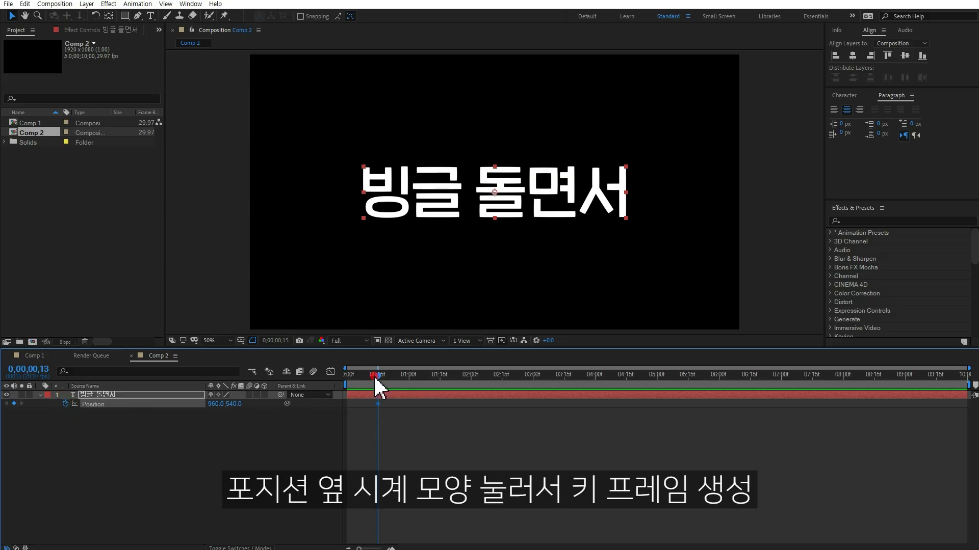
Push the text below the frame at 0f and 1 second, then preview.
{"action": "left_click_drag", "start_coordinate": [376, 378], "coordinate": [303, 384]}
{"action": "left_click_drag", "start_coordinate": [239, 404], "coordinate": [559, 415]}
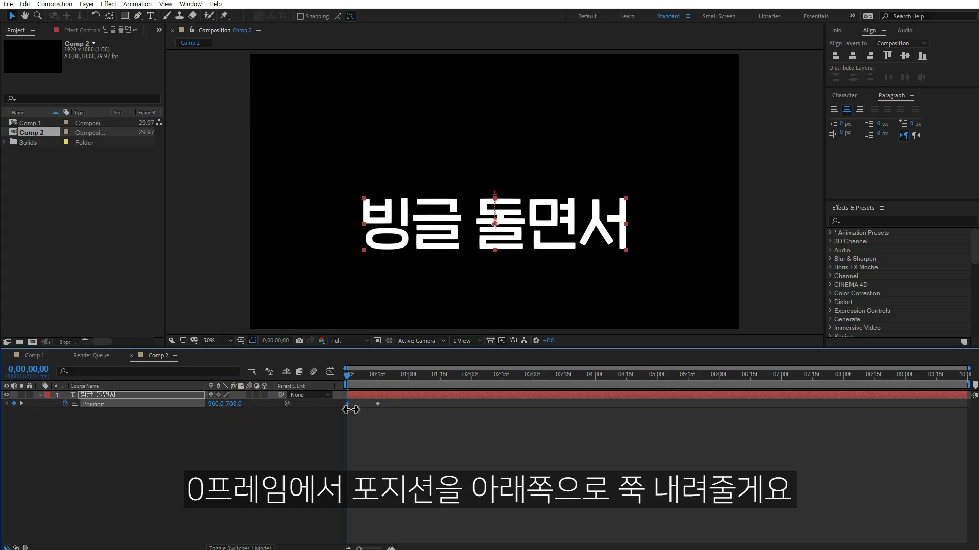
{"action": "key", "text": "comma"}
{"action": "key", "text": "comma"}
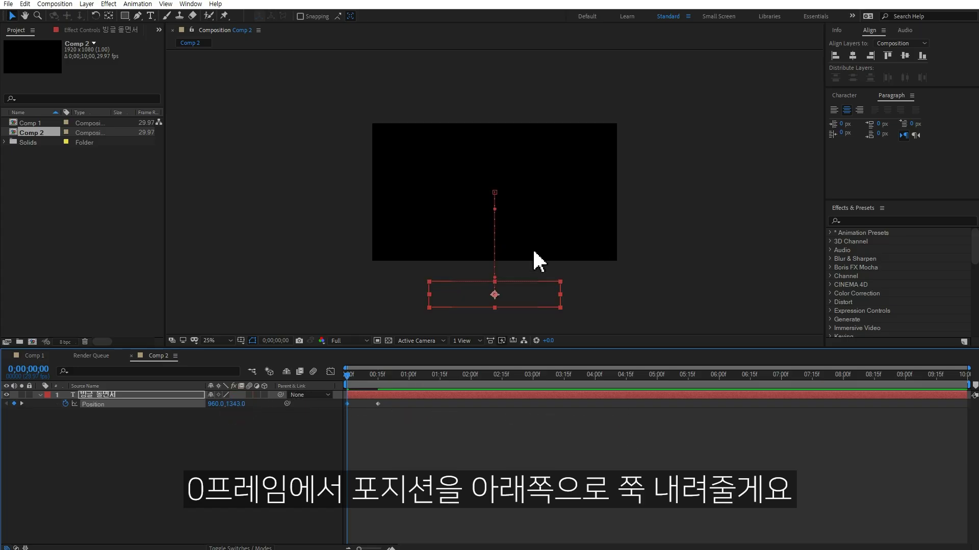
{"action": "left_click_drag", "start_coordinate": [351, 383], "coordinate": [409, 380]}
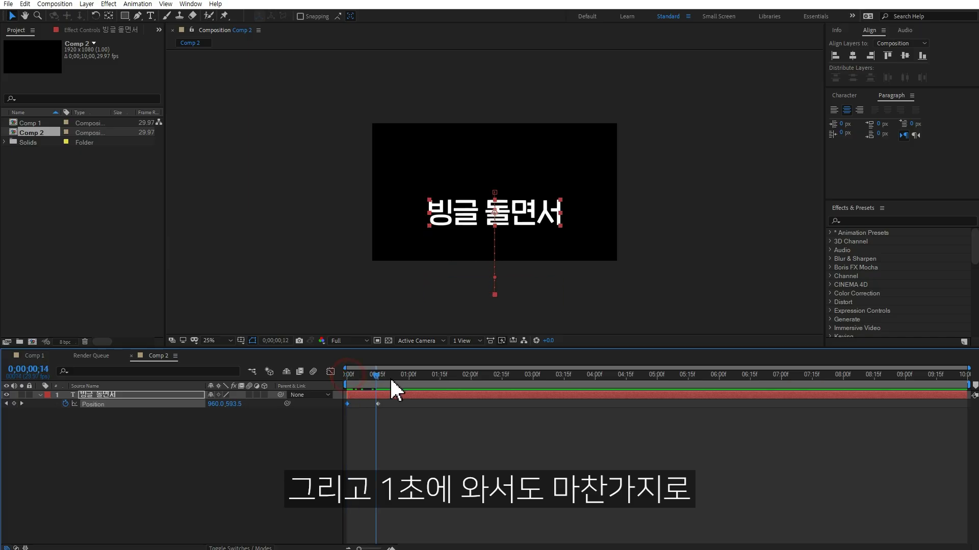
{"action": "left_click_drag", "start_coordinate": [235, 406], "coordinate": [640, 413]}
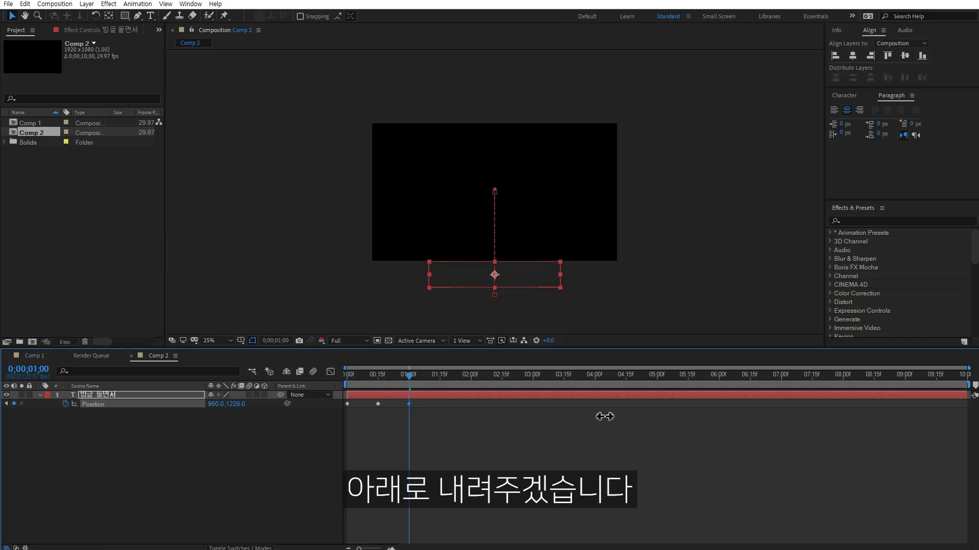
{"action": "key", "text": "space"}
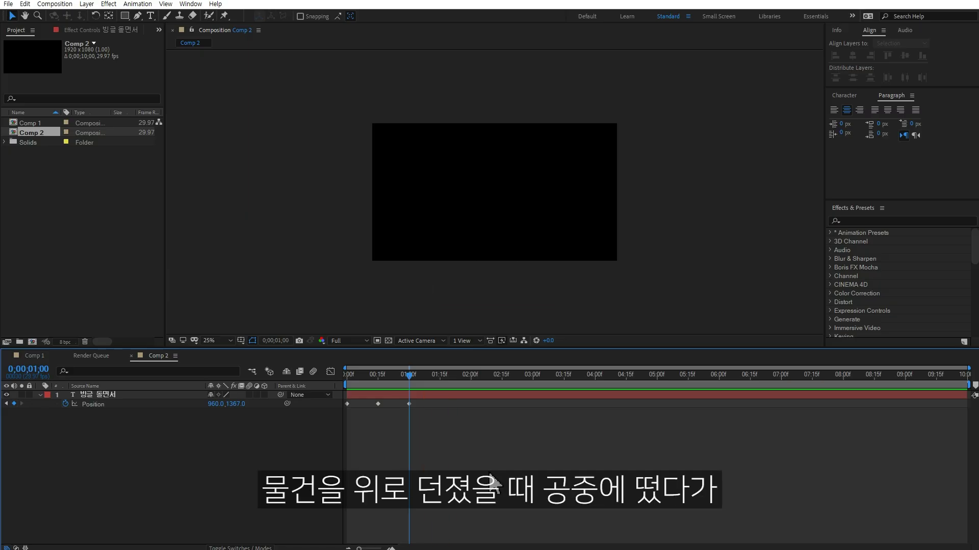
{"action": "key", "text": "space"}
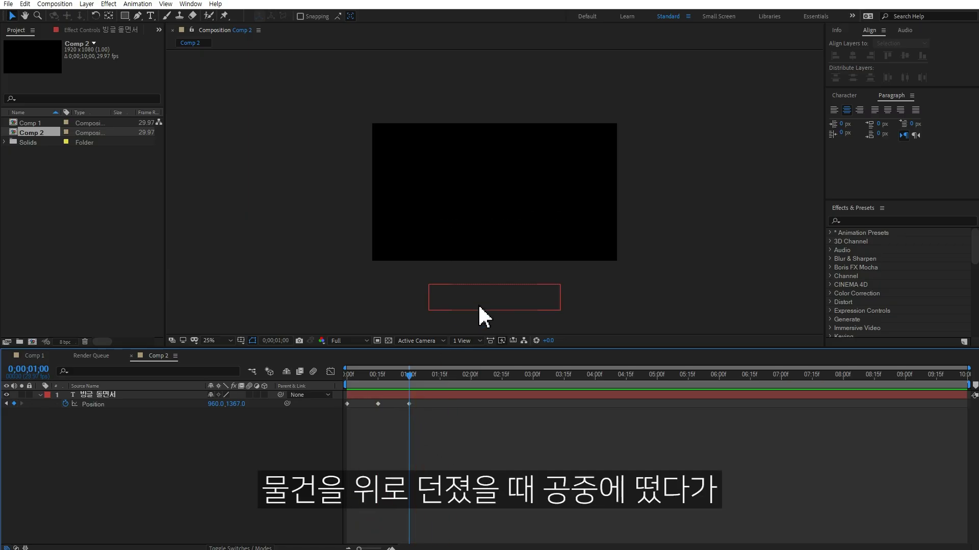
{"action": "left_click", "coordinate": [377, 404]}
{"action": "left_click", "coordinate": [379, 375]}
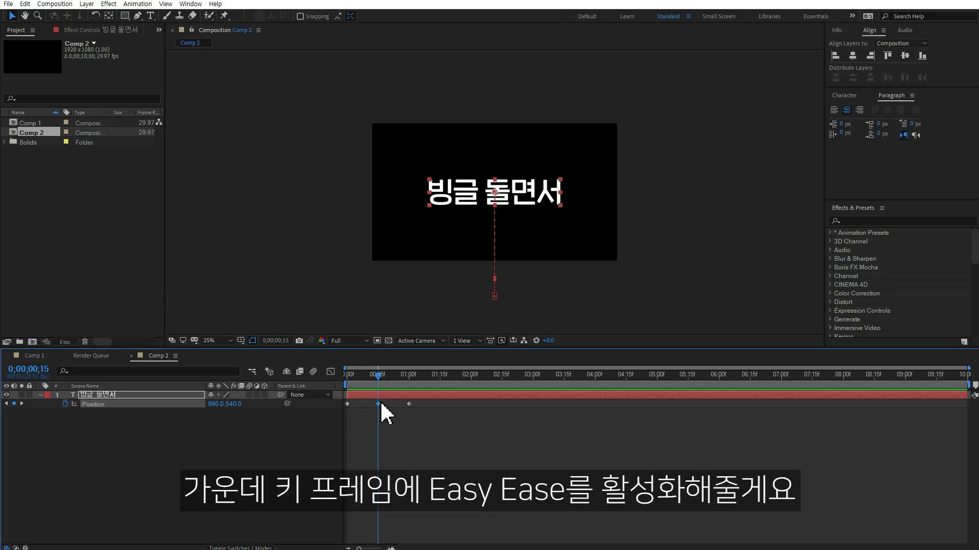
Apply Easy Ease to the 15-frame Position keyframe and preview it.
{"action": "key", "text": "F9"}
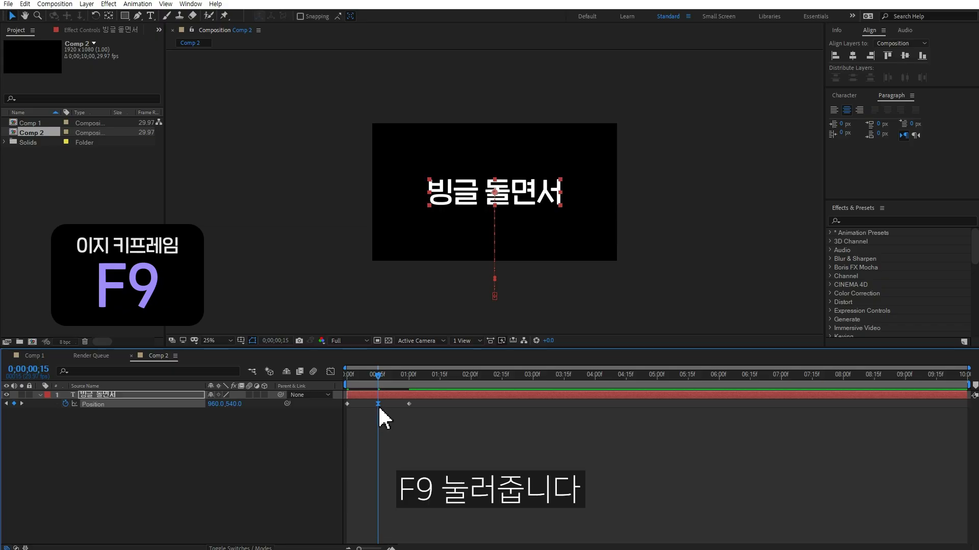
{"action": "key", "text": "space"}
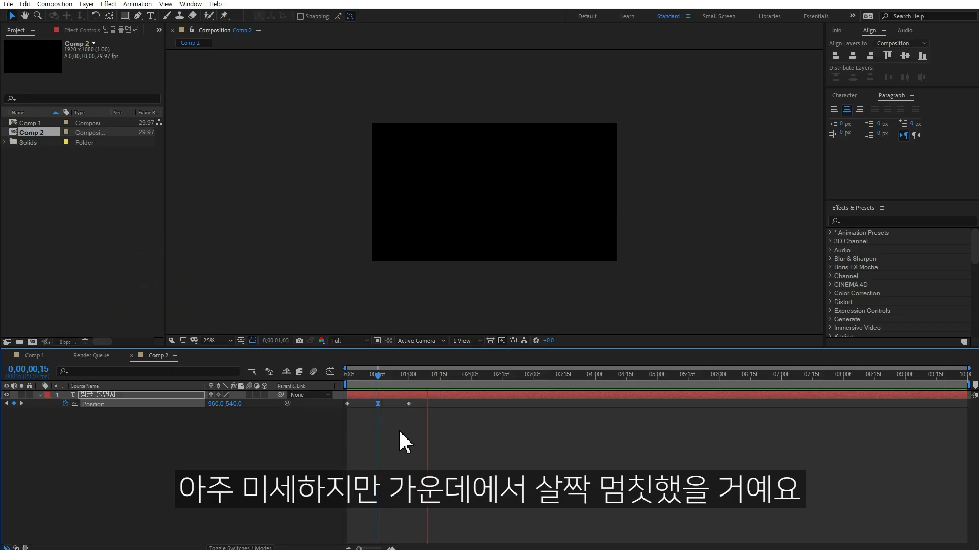
{"action": "key", "text": "space"}
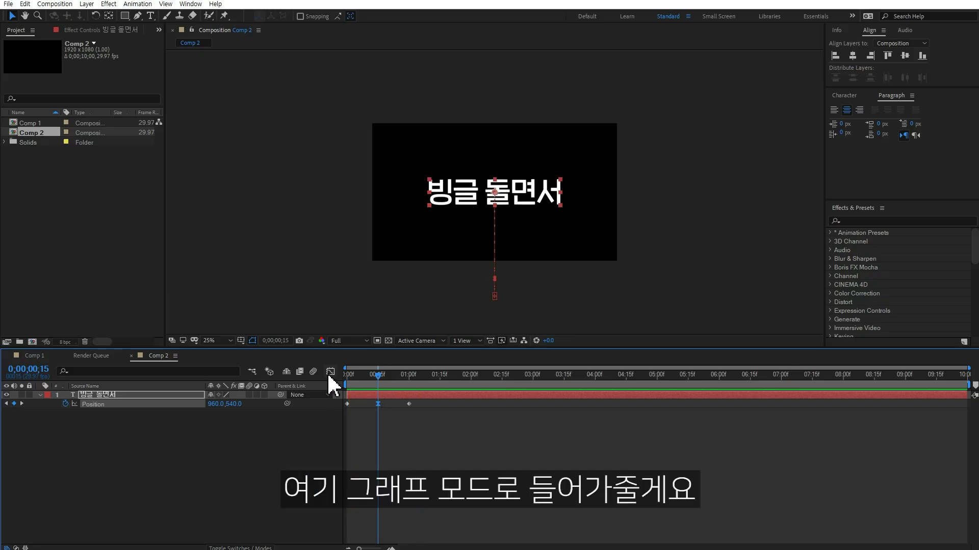
In the speed graph, stretch the keyframe's incoming and outgoing influence to about 73%.
{"action": "left_click", "coordinate": [330, 373]}
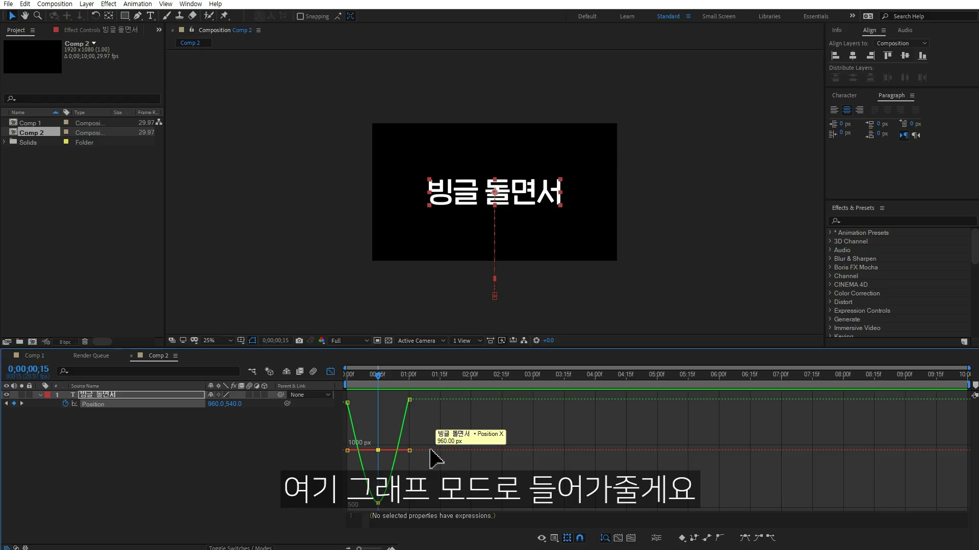
{"action": "right_click", "coordinate": [472, 427]}
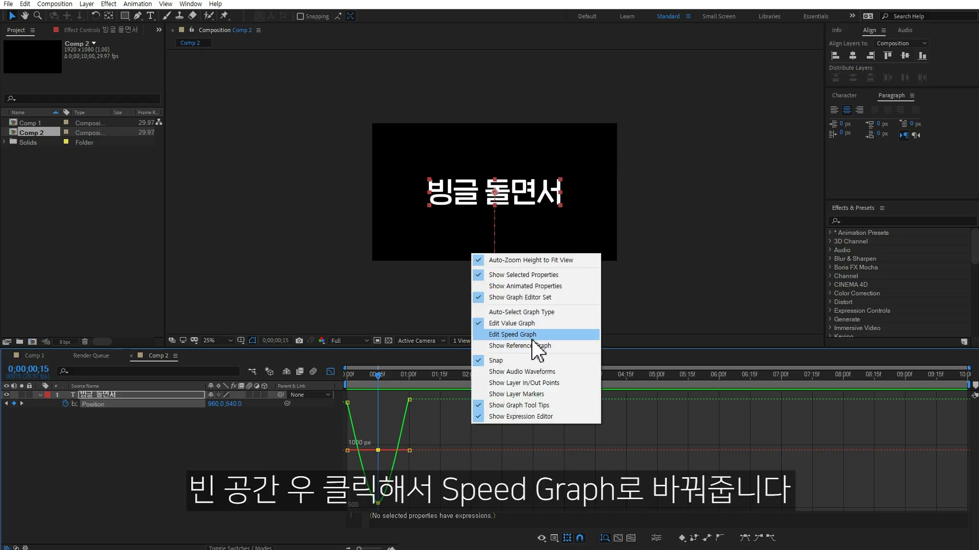
{"action": "left_click", "coordinate": [512, 336]}
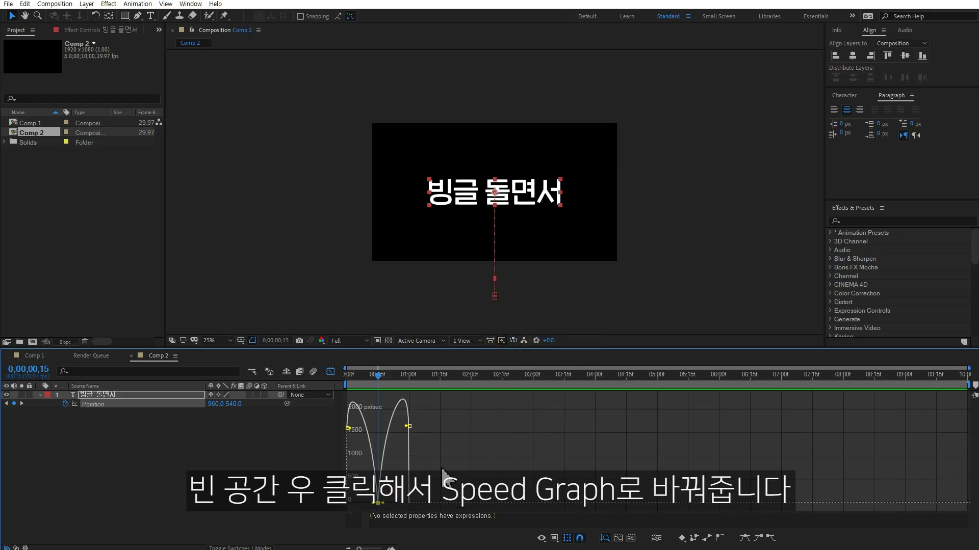
{"action": "scroll", "coordinate": [428, 482], "scroll_direction": "up", "scroll_amount": 4}
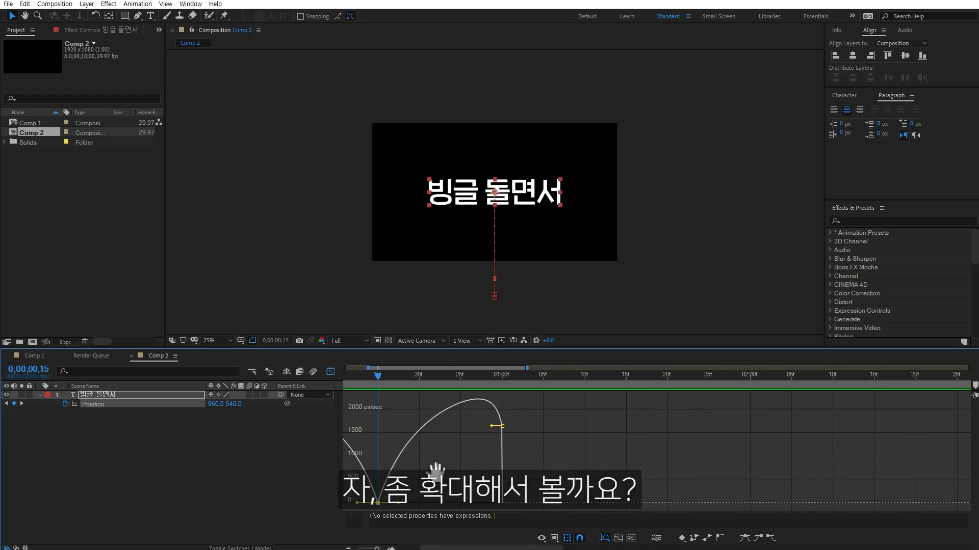
{"action": "left_click_drag", "start_coordinate": [423, 471], "coordinate": [515, 471]}
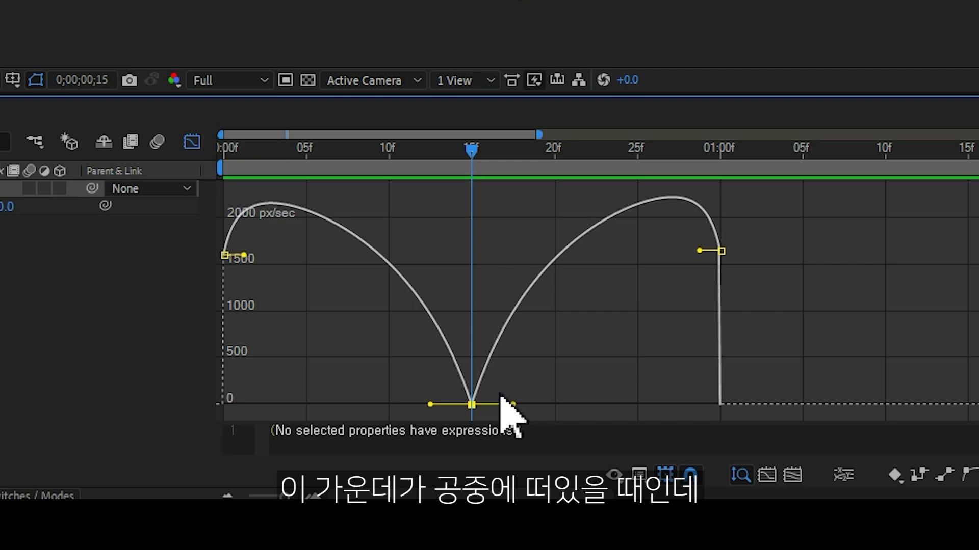
{"action": "left_click_drag", "start_coordinate": [513, 404], "coordinate": [565, 408]}
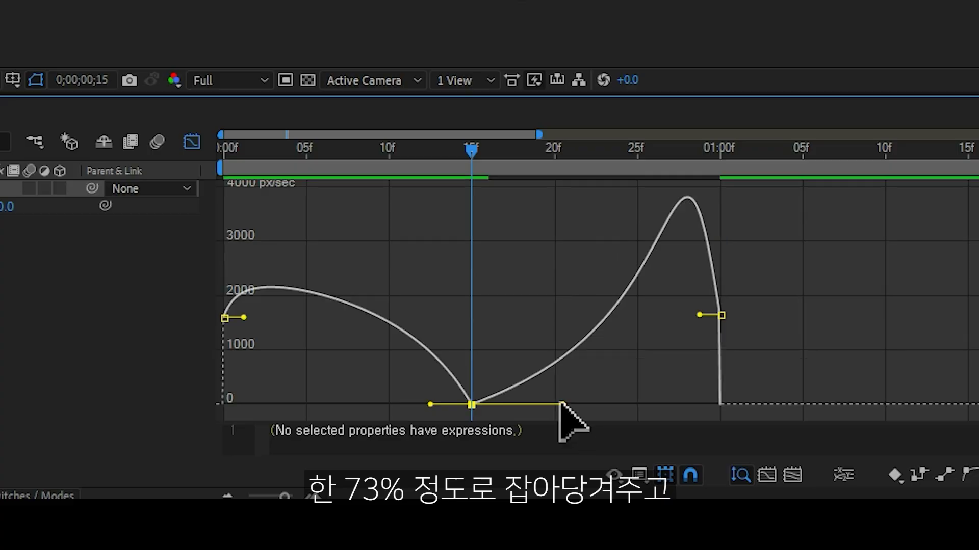
{"action": "left_click_drag", "start_coordinate": [431, 408], "coordinate": [380, 417]}
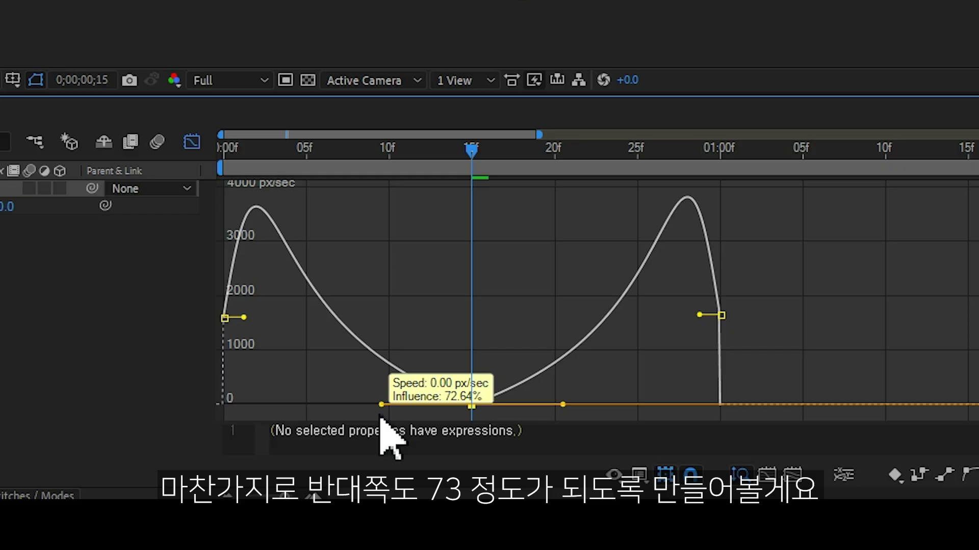
{"action": "left_click_drag", "start_coordinate": [382, 420], "coordinate": [385, 419]}
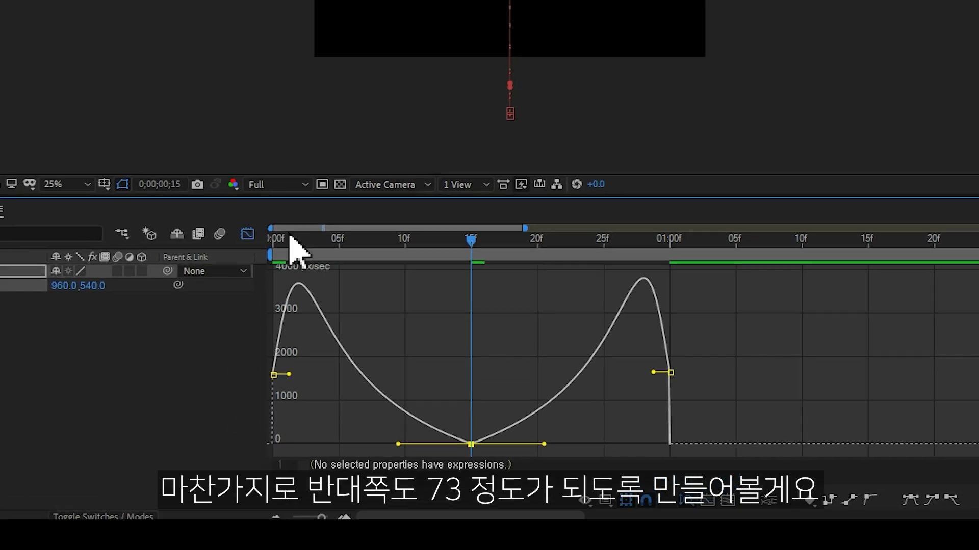
{"action": "left_click", "coordinate": [327, 368]}
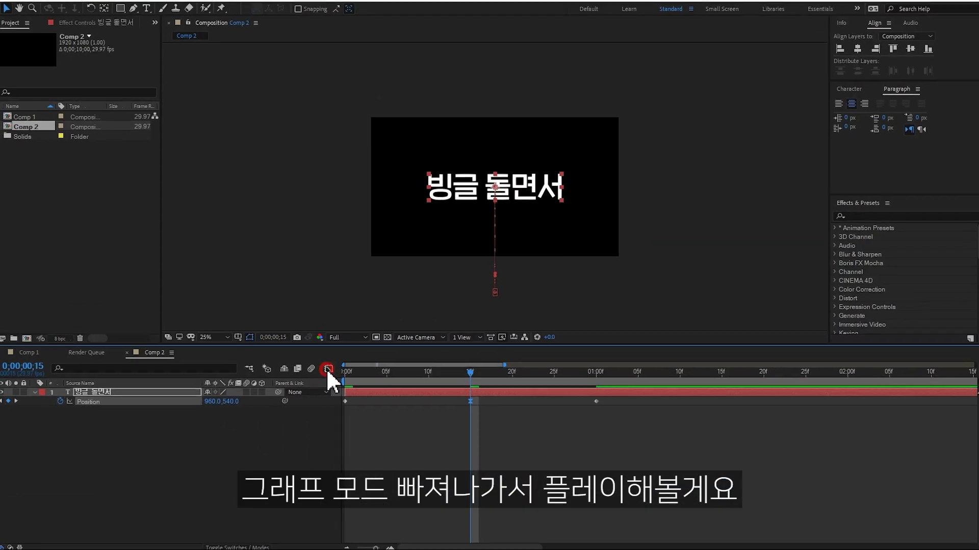
{"action": "key", "text": "space"}
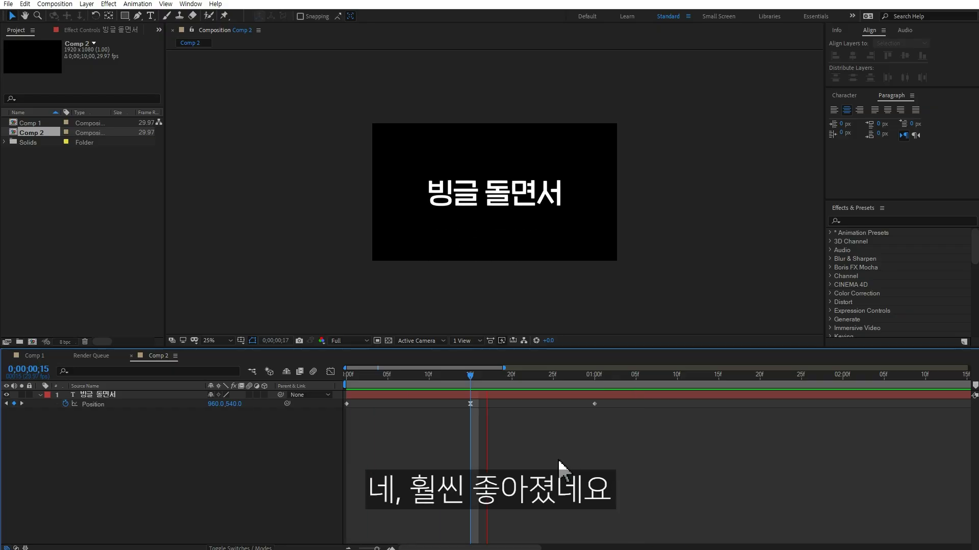
{"action": "key", "text": "space"}
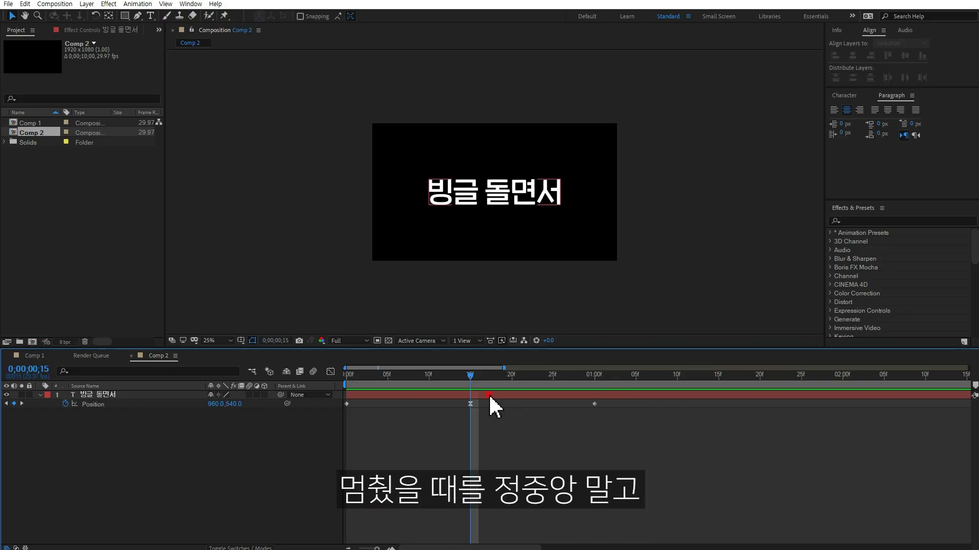
Move the text up to Position 960, 444 at 15 frames and preview.
{"action": "left_click", "coordinate": [489, 395]}
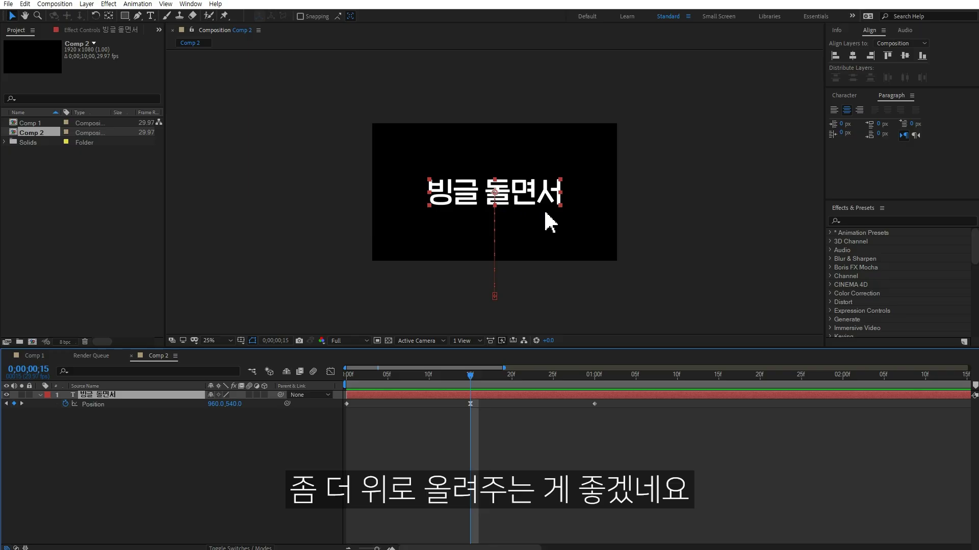
{"action": "left_click_drag", "start_coordinate": [525, 197], "coordinate": [525, 184]}
{"action": "left_click", "coordinate": [570, 462]}
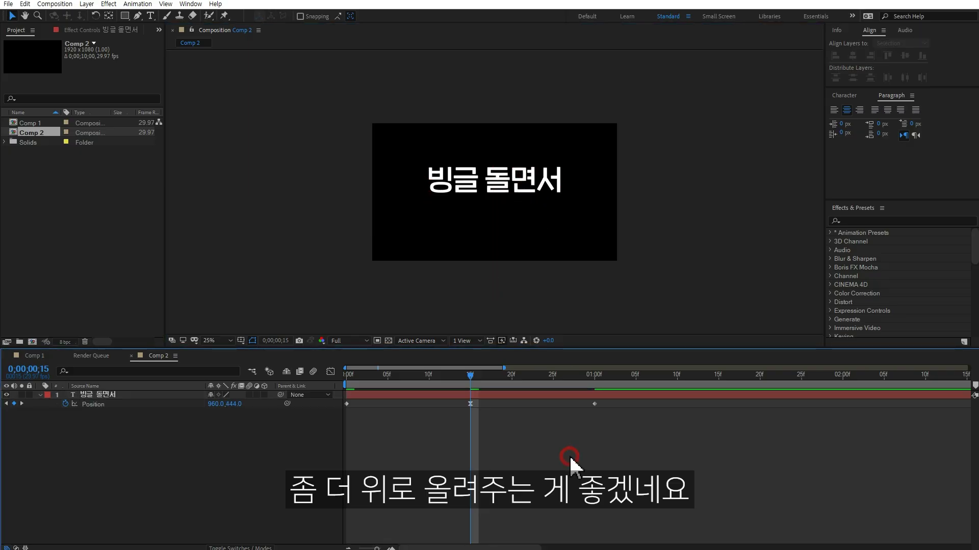
{"action": "key", "text": "space"}
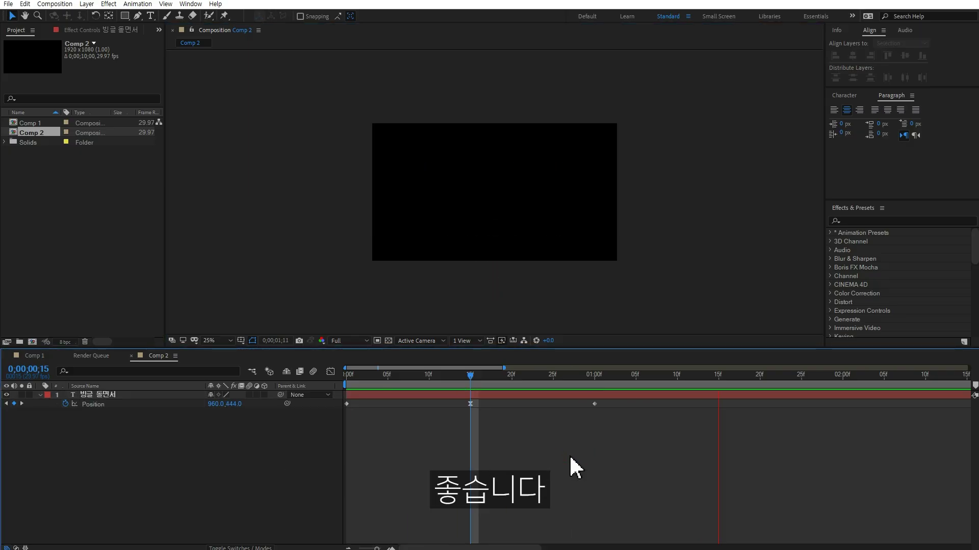
{"action": "left_click", "coordinate": [488, 417]}
{"action": "left_click_drag", "start_coordinate": [464, 408], "coordinate": [460, 406]}
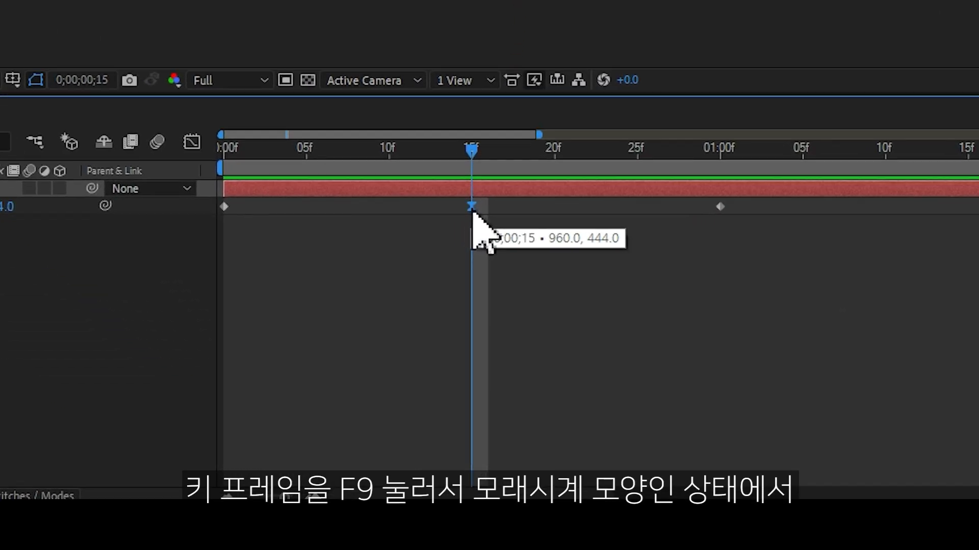
Set the 15-frame keyframe's incoming and outgoing influence to 80 in Keyframe Velocity.
{"action": "right_click", "coordinate": [470, 404]}
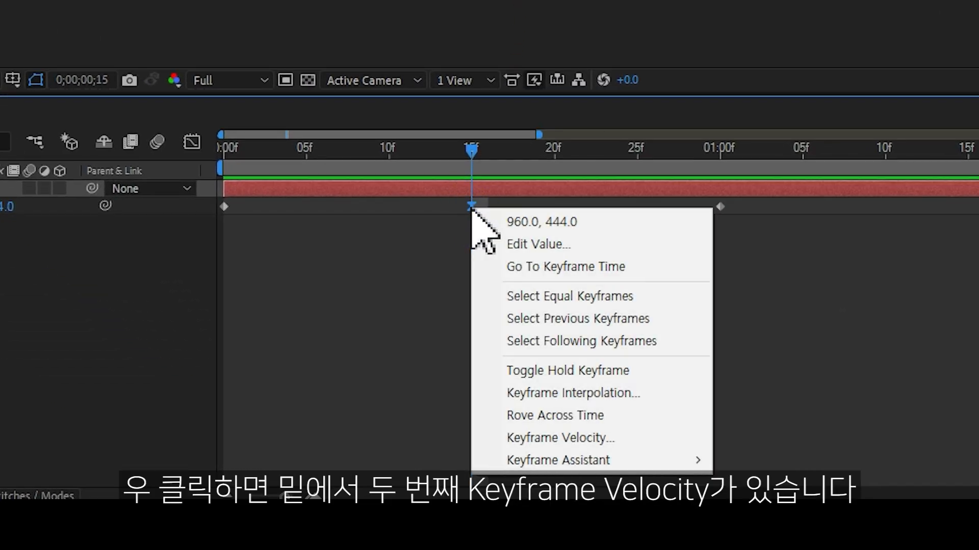
{"action": "left_click", "coordinate": [585, 439]}
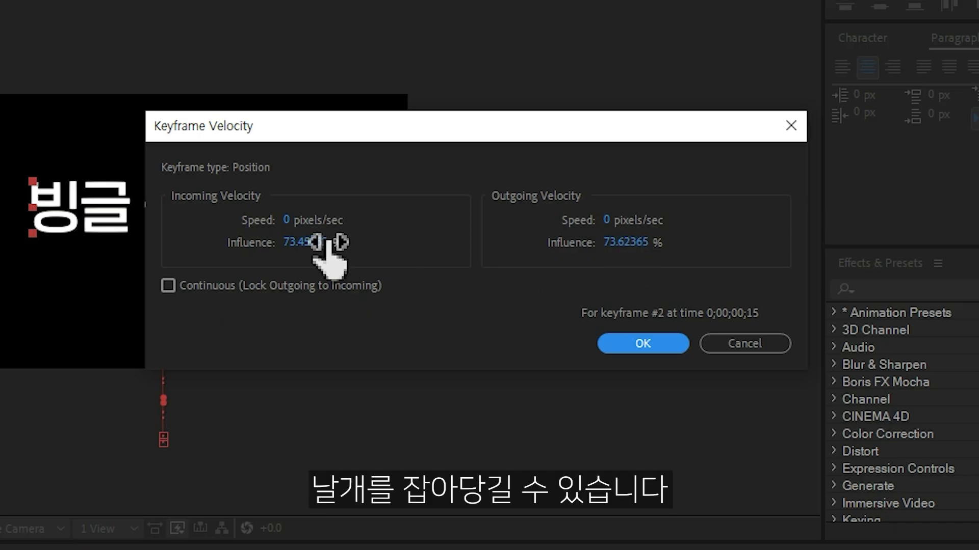
{"action": "left_click", "coordinate": [327, 243]}
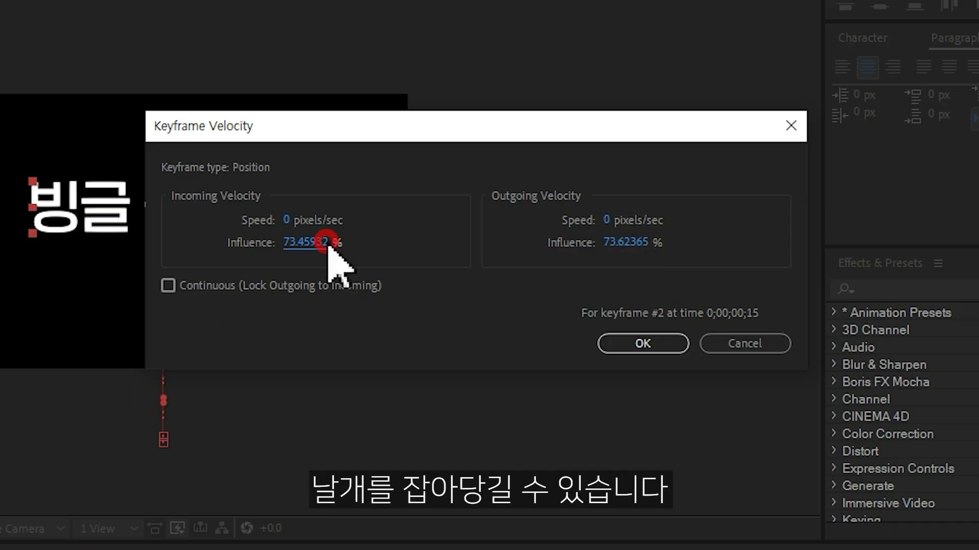
{"action": "type", "text": "80"}
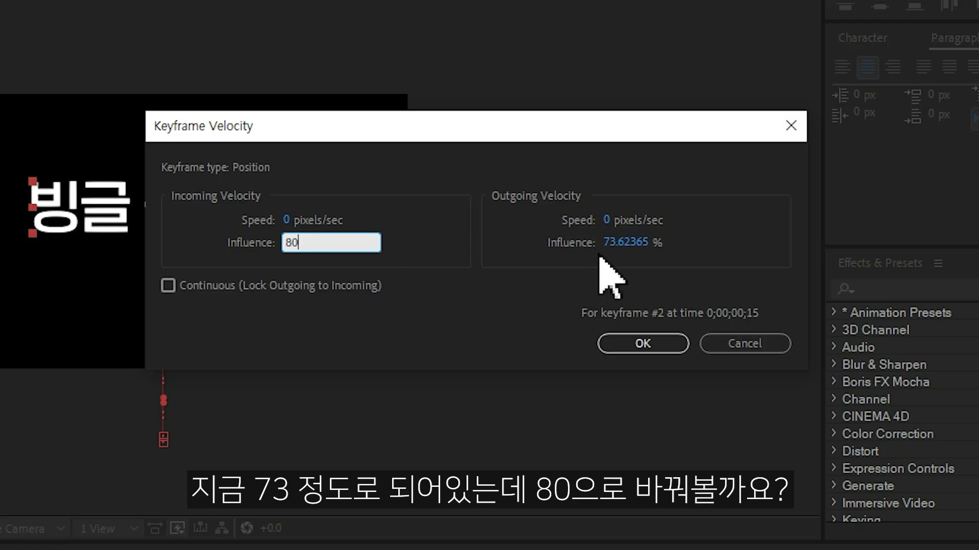
{"action": "left_click", "coordinate": [620, 242]}
{"action": "type", "text": "80"}
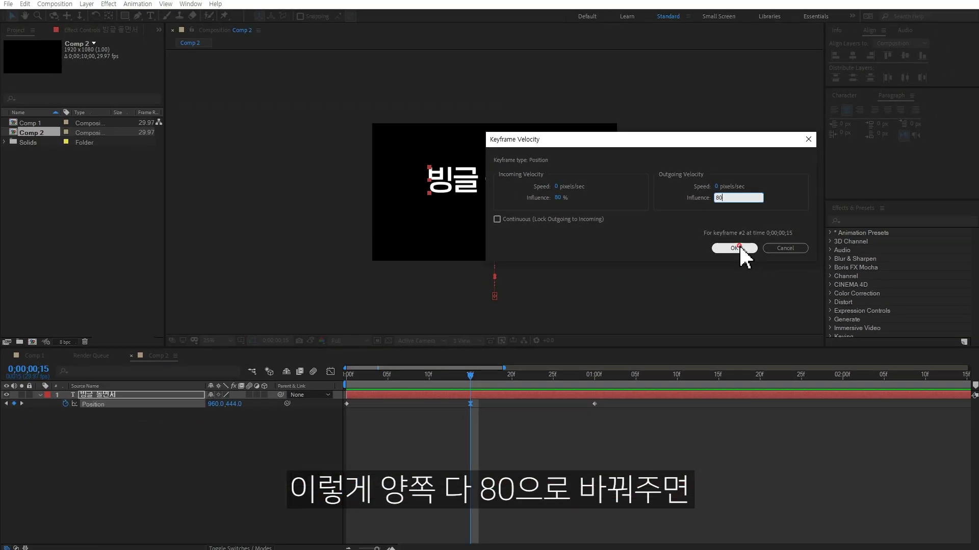
{"action": "left_click", "coordinate": [740, 249]}
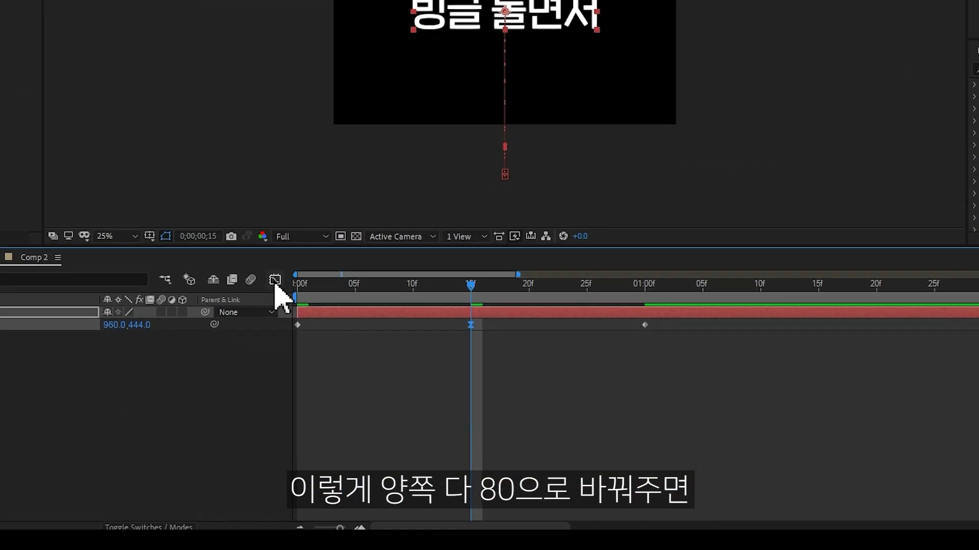
{"action": "left_click", "coordinate": [330, 372]}
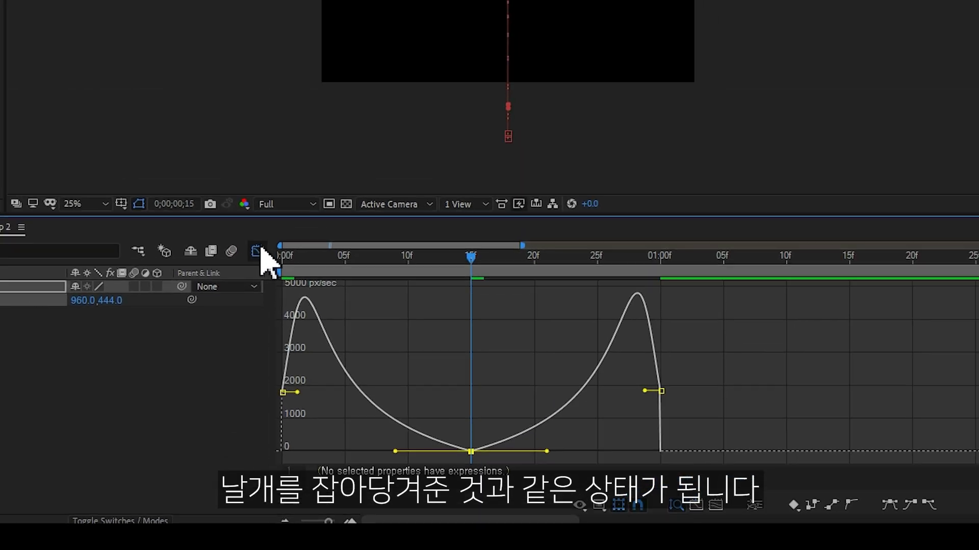
{"action": "left_click", "coordinate": [330, 371]}
{"action": "right_click", "coordinate": [469, 403]}
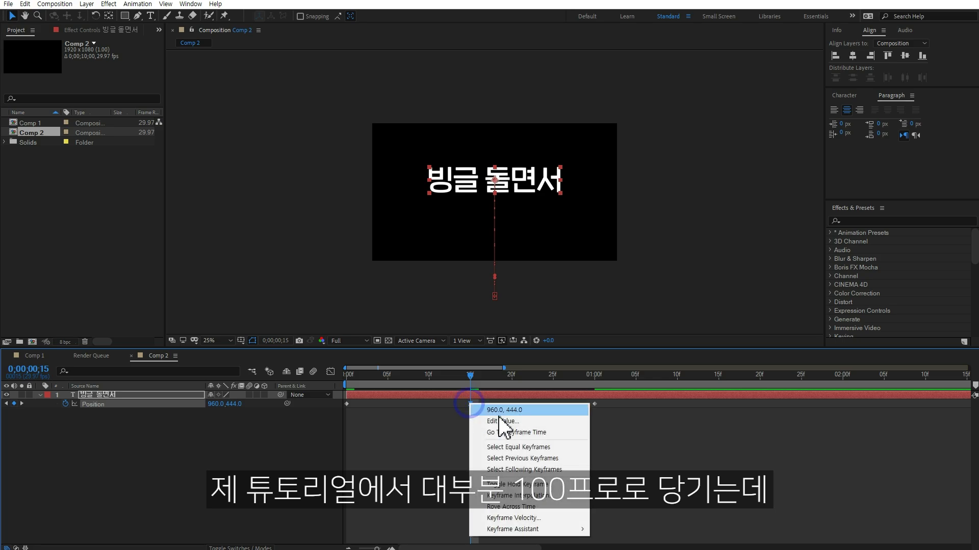
{"action": "left_click", "coordinate": [534, 519]}
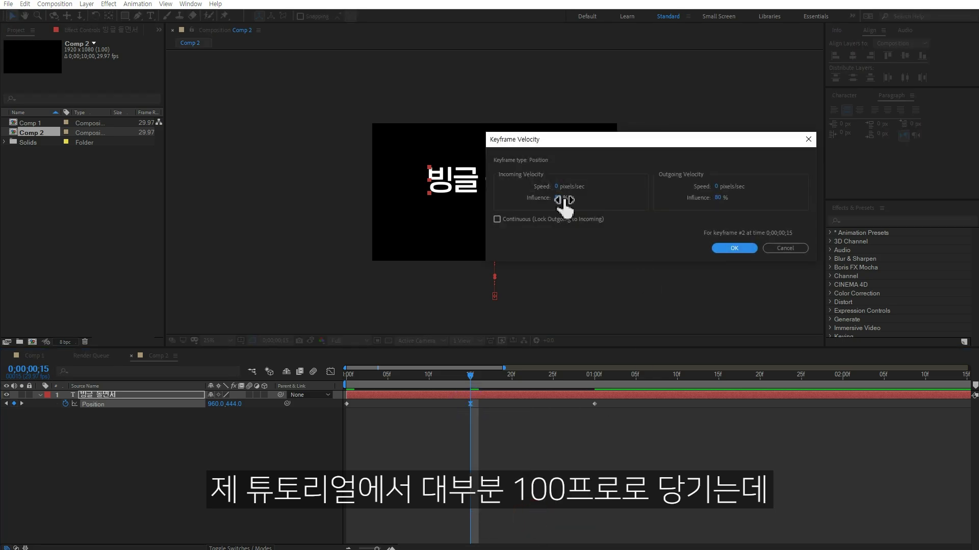
{"action": "left_click", "coordinate": [562, 198]}
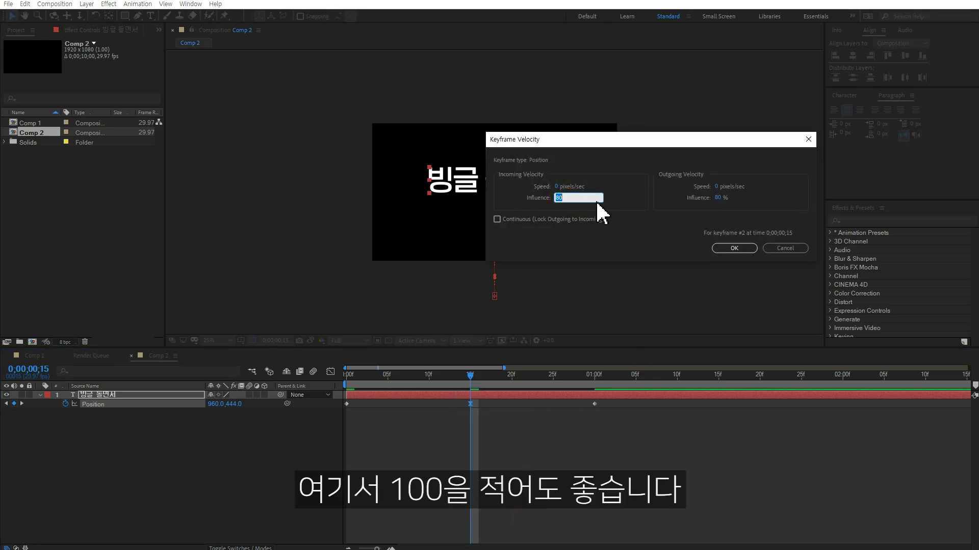
{"action": "left_click", "coordinate": [719, 198]}
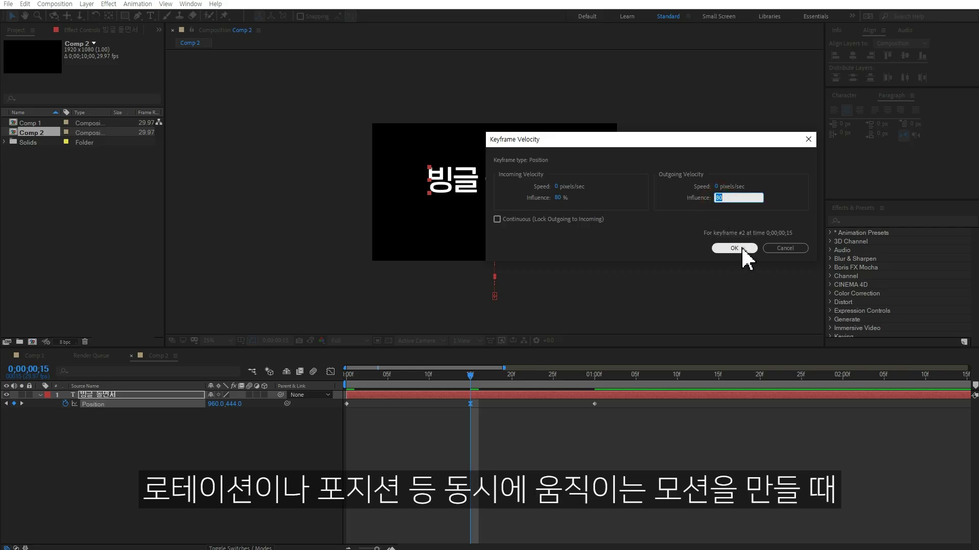
{"action": "left_click", "coordinate": [734, 248]}
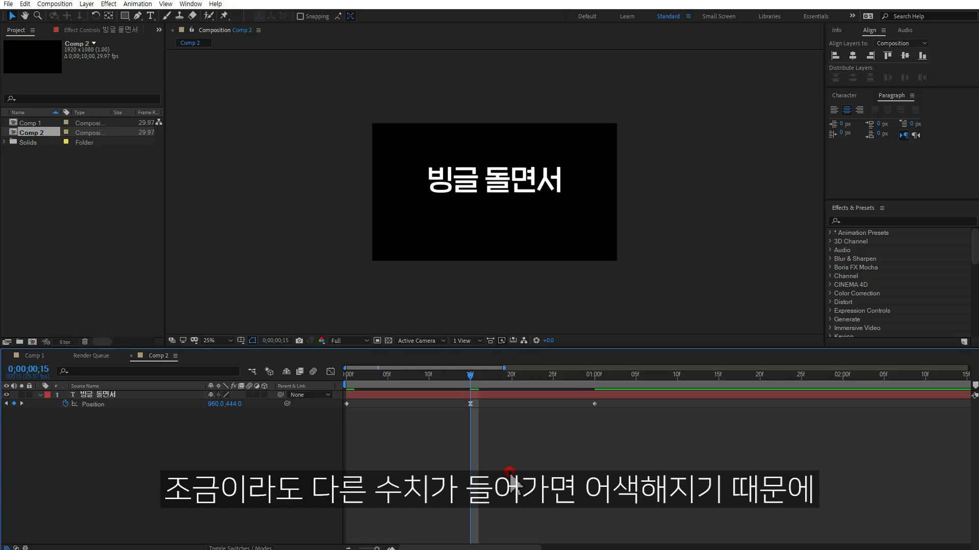
{"action": "left_click", "coordinate": [511, 475]}
{"action": "key", "text": "space"}
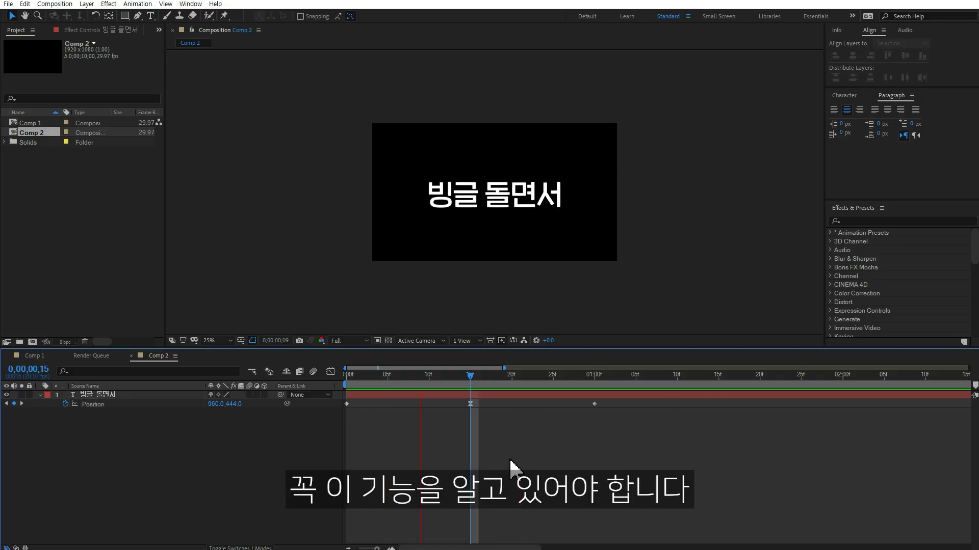
{"action": "key", "text": "space"}
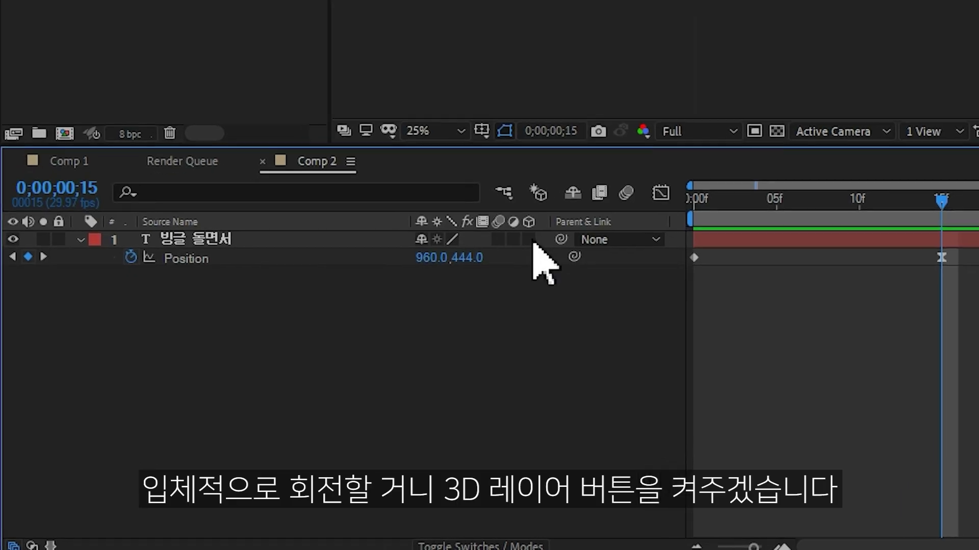
Enable 3D on the text and keyframe Y Rotation from 90° at 0f to 0° at 15f.
{"action": "left_click", "coordinate": [530, 239]}
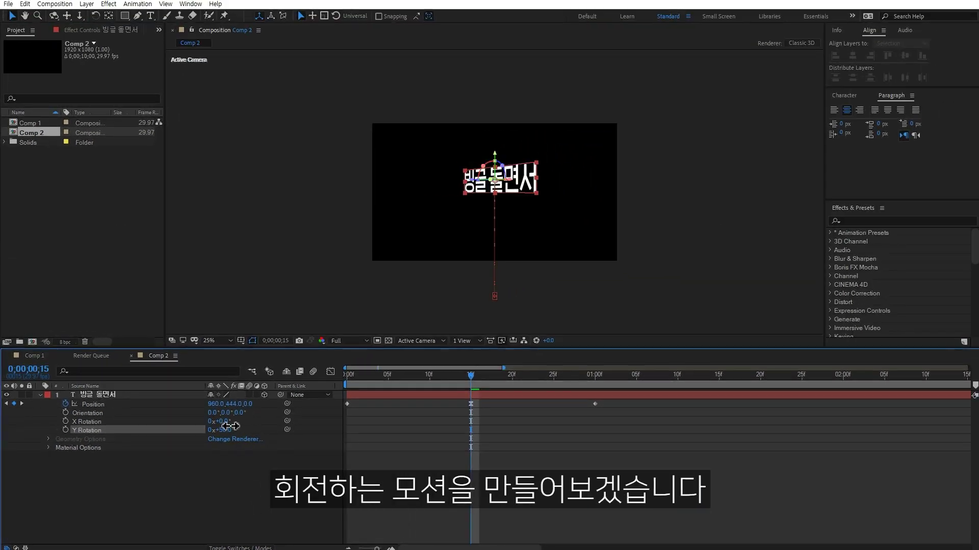
{"action": "left_click_drag", "start_coordinate": [224, 430], "coordinate": [236, 467]}
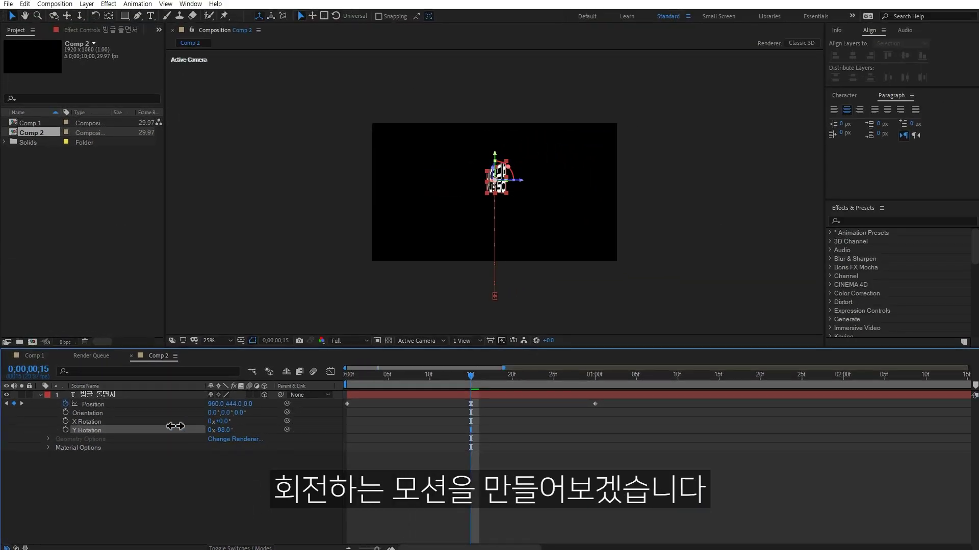
{"action": "key", "text": "ctrl+z"}
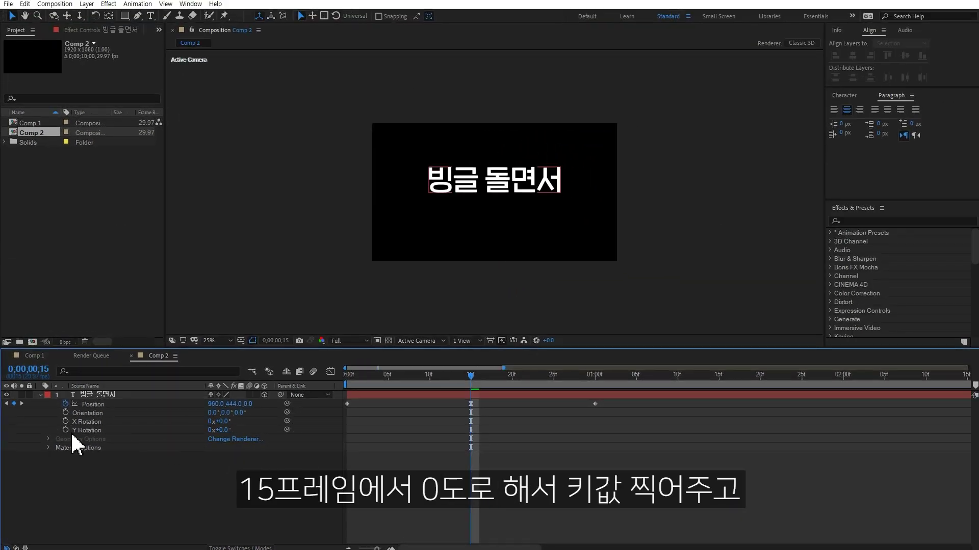
{"action": "left_click", "coordinate": [65, 430]}
{"action": "key", "text": "period"}
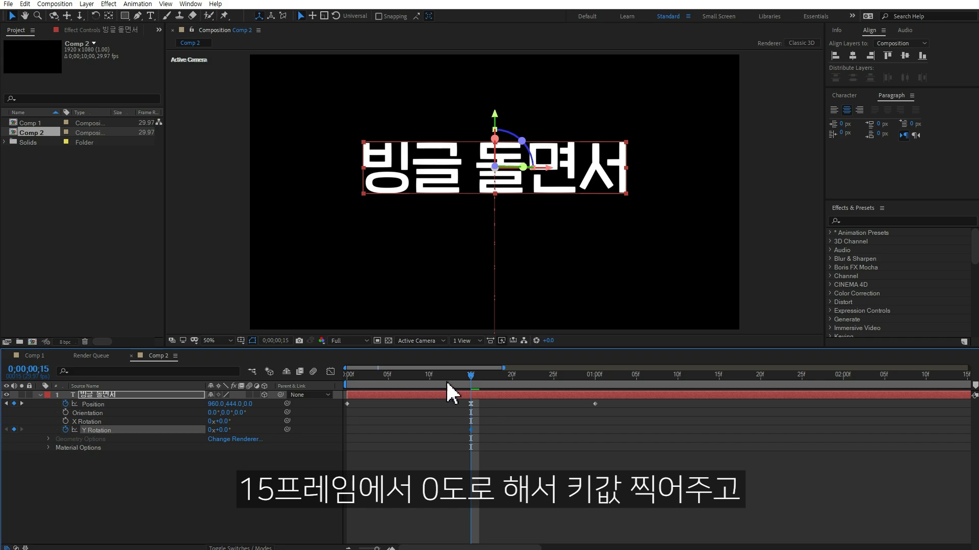
{"action": "left_click_drag", "start_coordinate": [443, 372], "coordinate": [334, 378]}
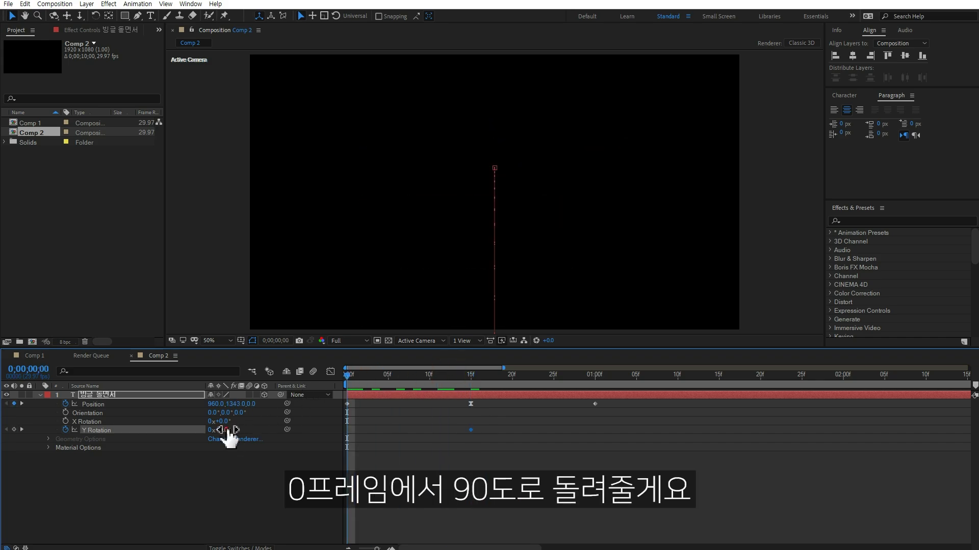
{"action": "left_click", "coordinate": [260, 484]}
{"action": "key", "text": "space"}
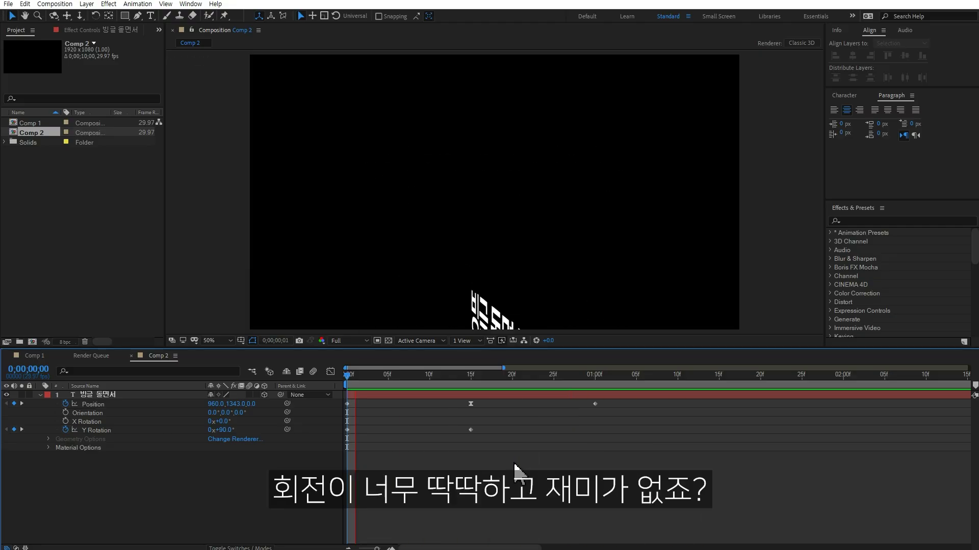
Change the 15-frame Y Rotation keyframe to -45° and preview the spin.
{"action": "left_click", "coordinate": [470, 376]}
{"action": "left_click", "coordinate": [471, 431]}
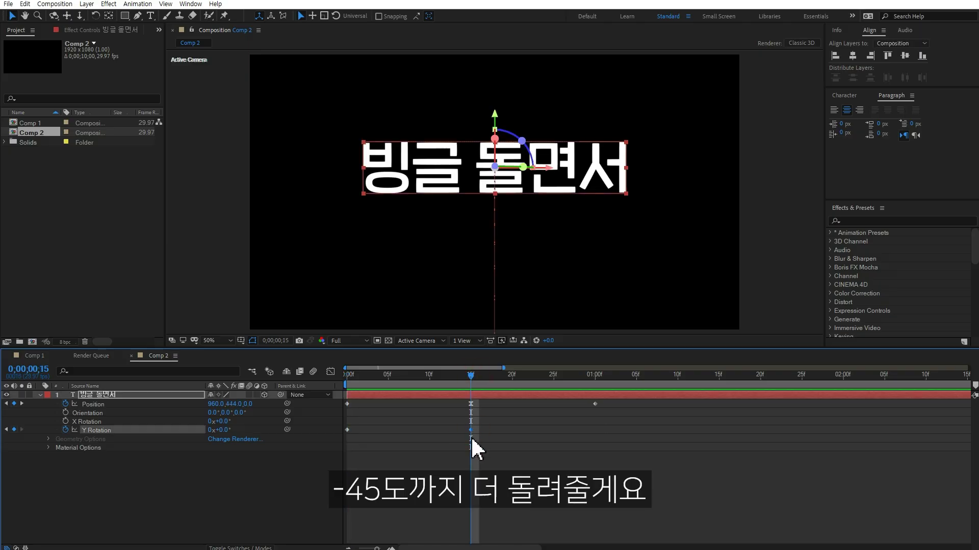
{"action": "left_click_drag", "start_coordinate": [220, 431], "coordinate": [200, 432]}
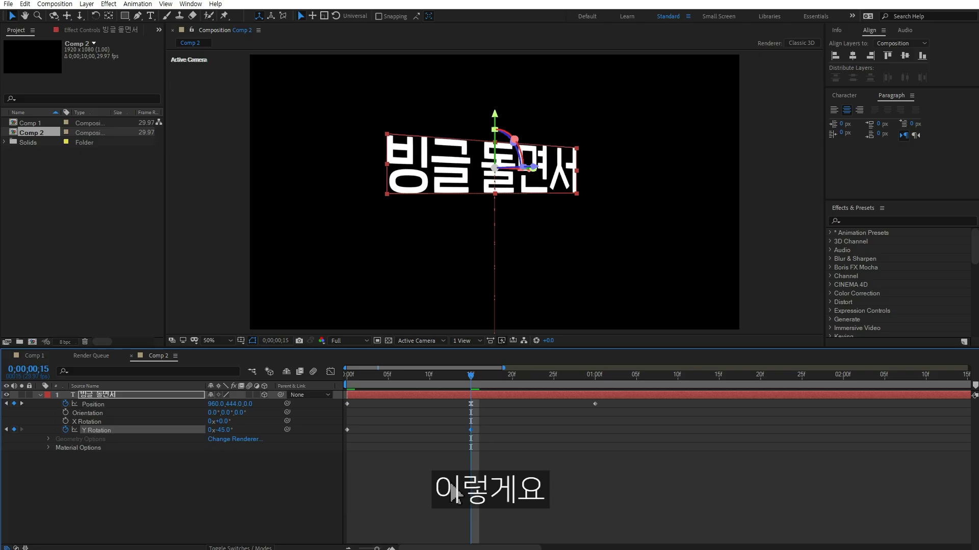
{"action": "left_click", "coordinate": [453, 493]}
{"action": "key", "text": "space"}
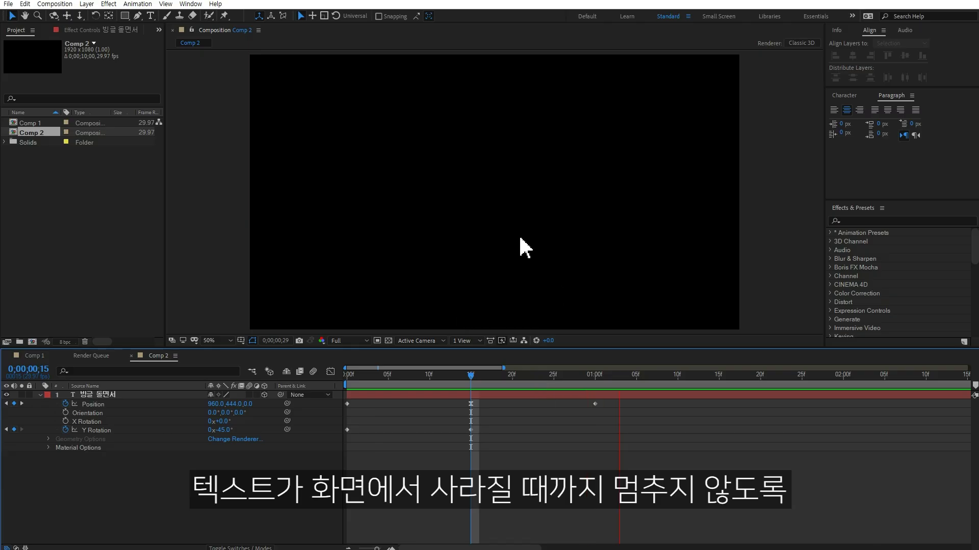
{"action": "key", "text": "space"}
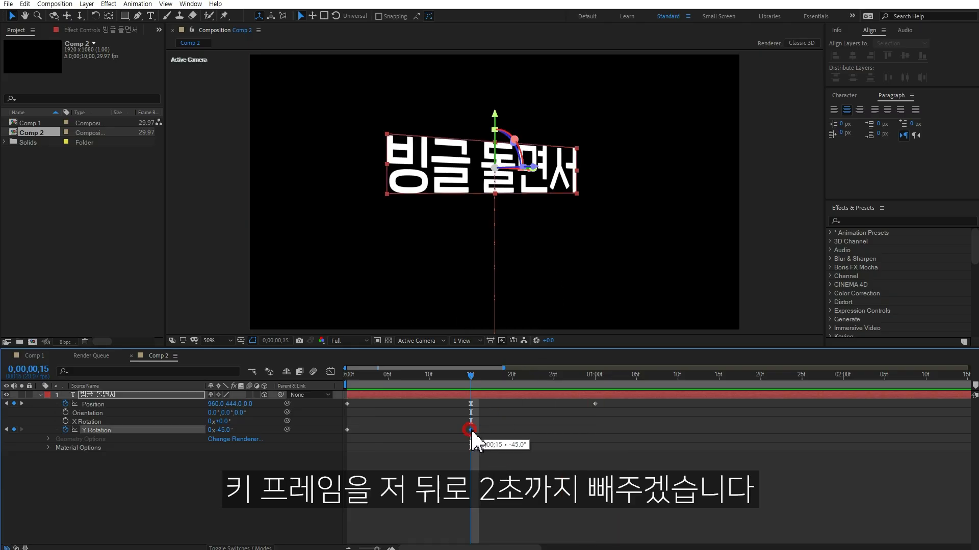
Move the -45° Y Rotation keyframe to 2 seconds and preview.
{"action": "left_click_drag", "start_coordinate": [470, 430], "coordinate": [843, 430]}
{"action": "left_click", "coordinate": [843, 375]}
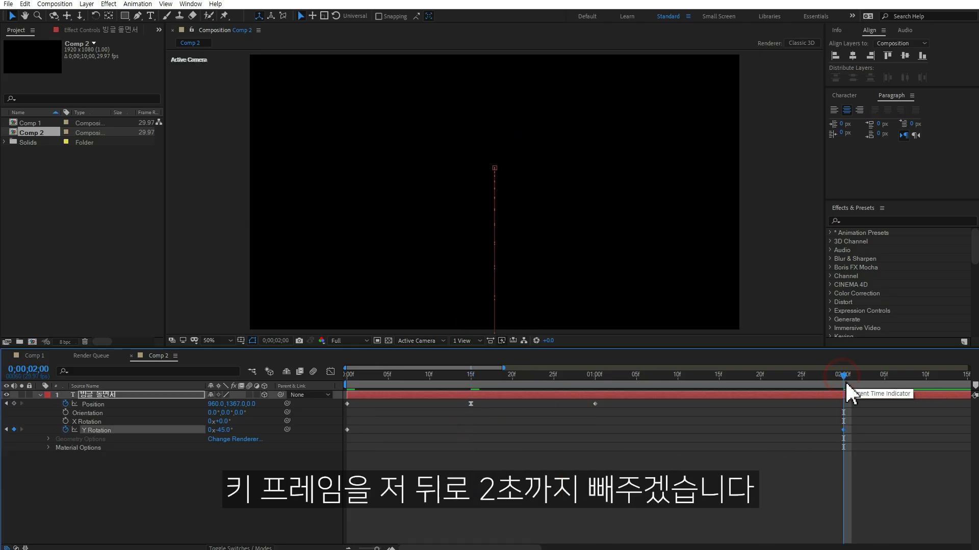
{"action": "left_click", "coordinate": [734, 496]}
{"action": "key", "text": "space"}
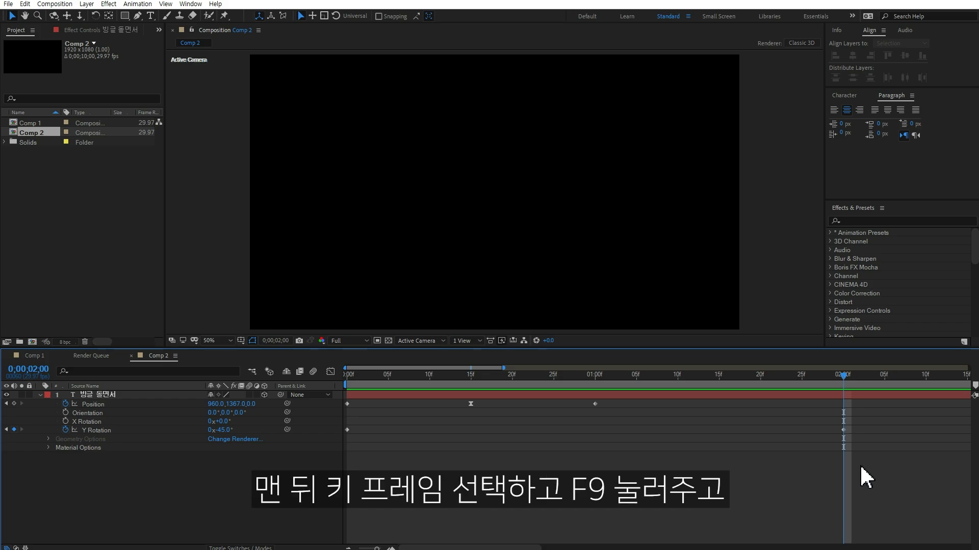
Easy-ease the 2-second keyframes, setting the Y Rotation keyframe's incoming influence to 100.
{"action": "left_click_drag", "start_coordinate": [862, 457], "coordinate": [829, 431]}
{"action": "key", "text": "F9"}
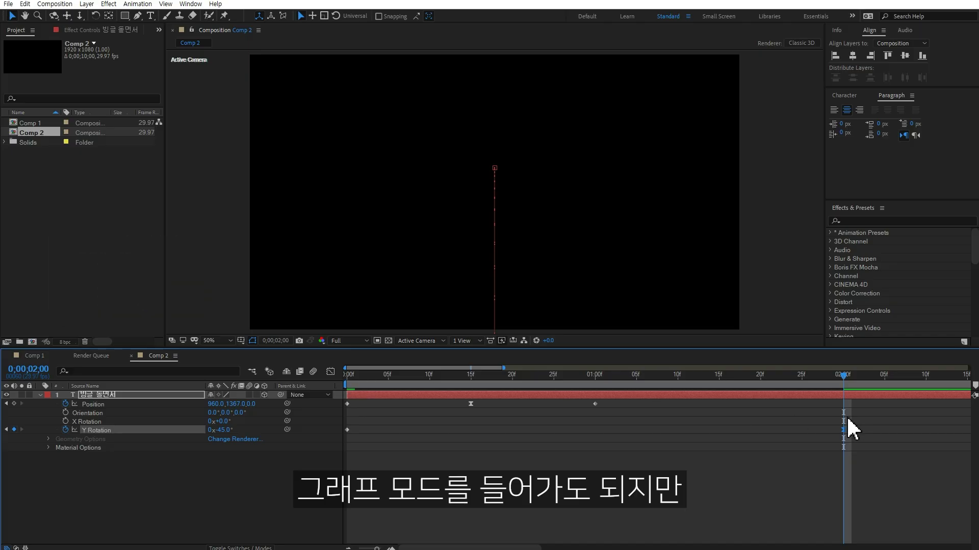
{"action": "right_click", "coordinate": [844, 429]}
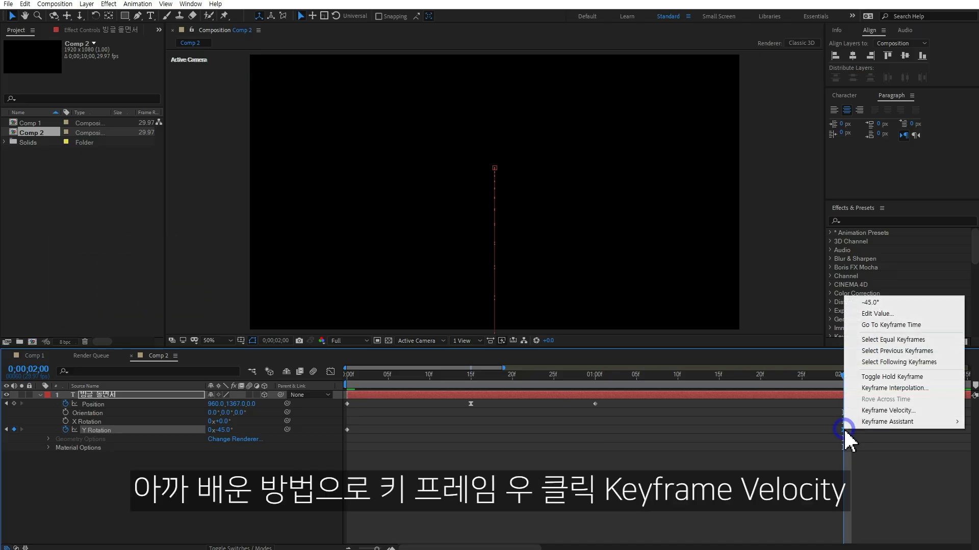
{"action": "left_click", "coordinate": [870, 412]}
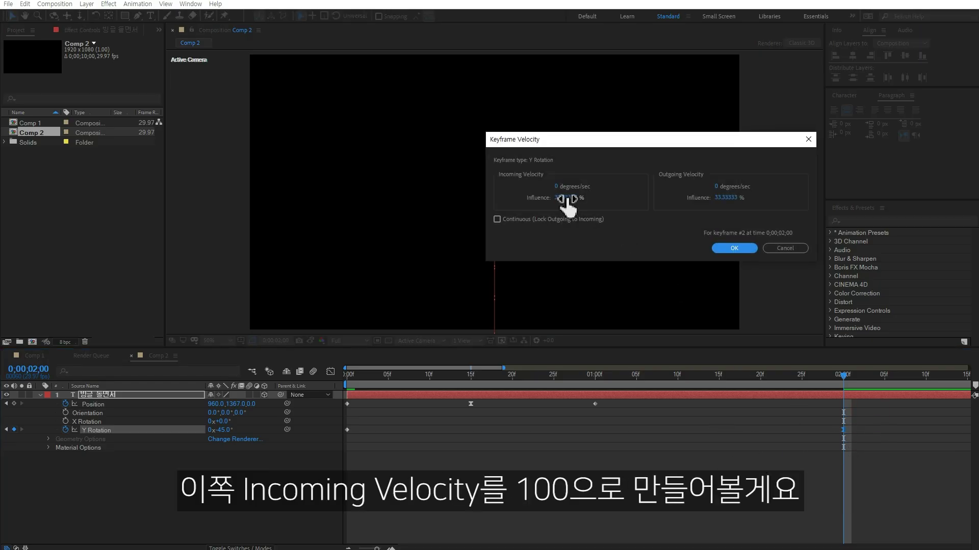
{"action": "left_click_drag", "start_coordinate": [567, 200], "coordinate": [677, 200]}
{"action": "left_click", "coordinate": [737, 248]}
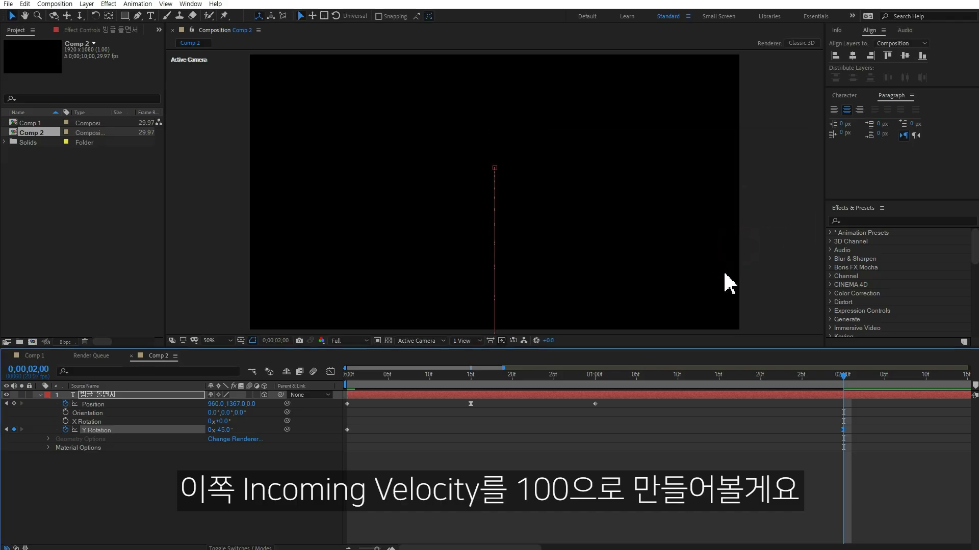
{"action": "left_click", "coordinate": [331, 372]}
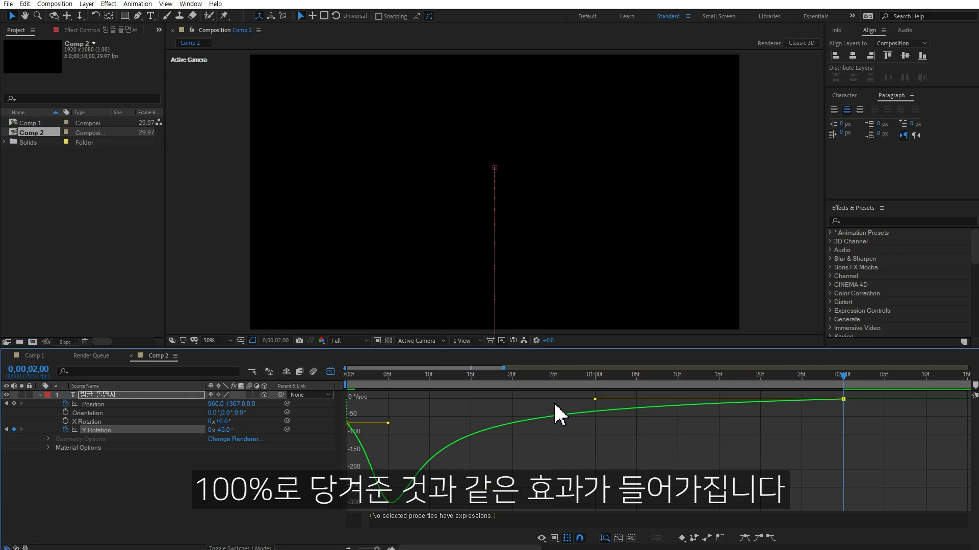
{"action": "left_click", "coordinate": [330, 372]}
{"action": "left_click", "coordinate": [807, 480]}
{"action": "key", "text": "space"}
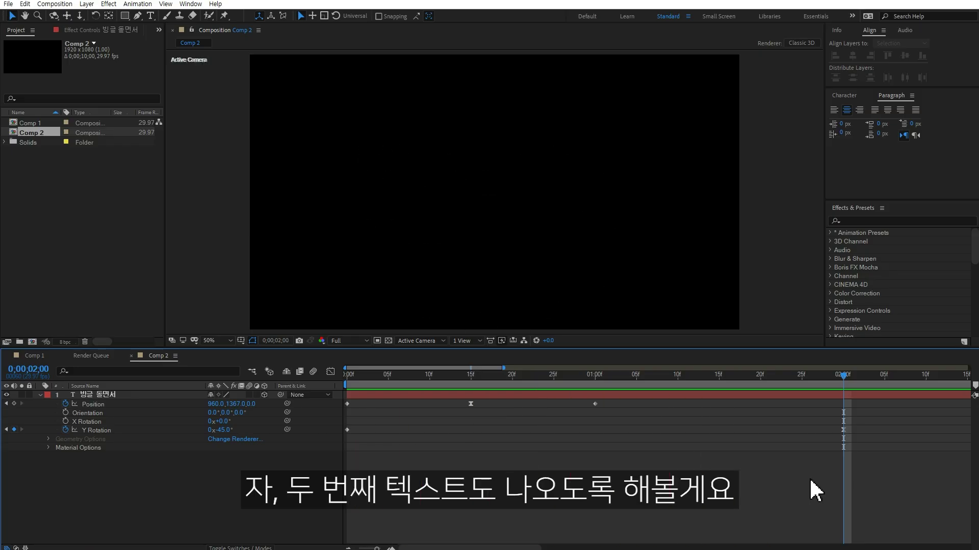
Duplicate the 빙글 돌면서 layer, start the copy at 0;00;00;25, and retype it '튀어 올라오는'.
{"action": "scroll", "coordinate": [706, 477], "scroll_direction": "down", "scroll_amount": 2}
{"action": "scroll", "coordinate": [623, 487], "scroll_direction": "down", "scroll_amount": 2}
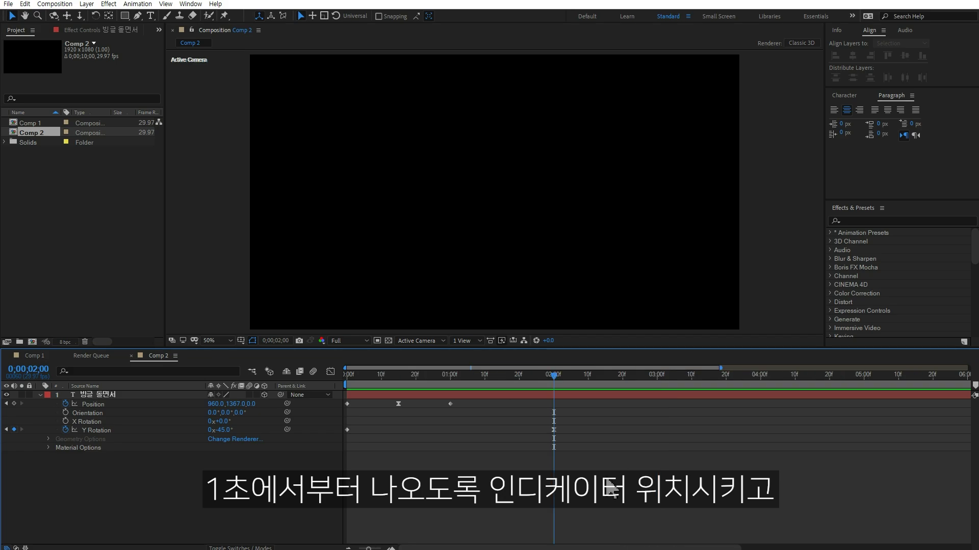
{"action": "left_click", "coordinate": [447, 395]}
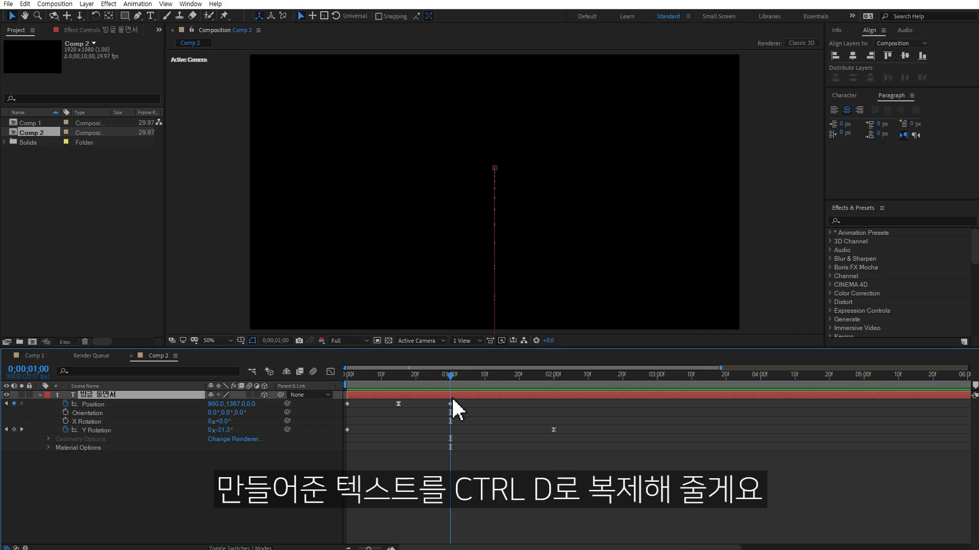
{"action": "key", "text": "ctrl+d"}
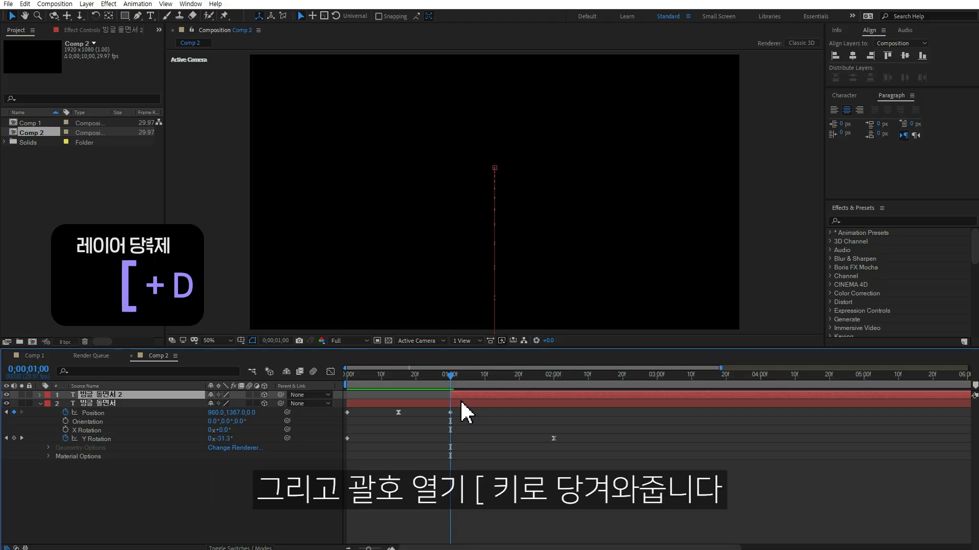
{"action": "key", "text": "space"}
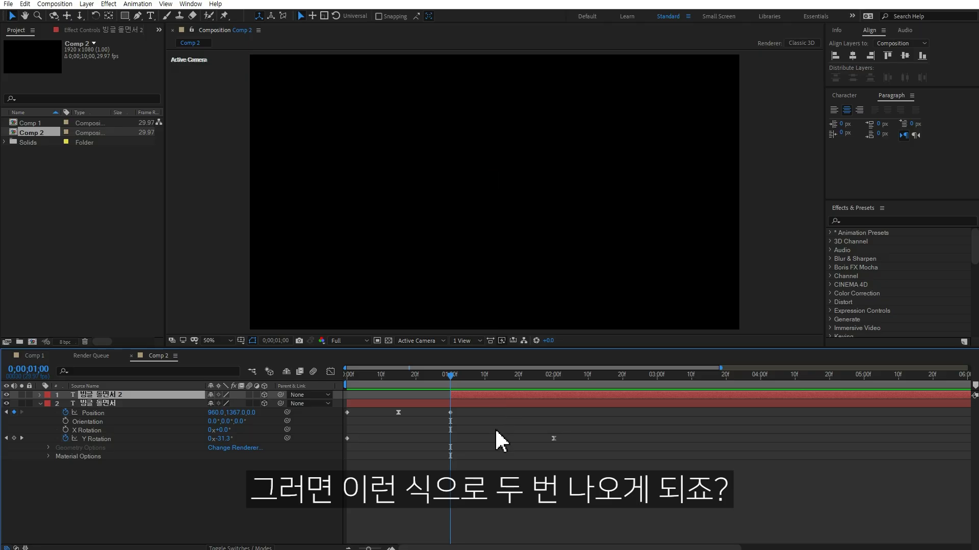
{"action": "key", "text": "space"}
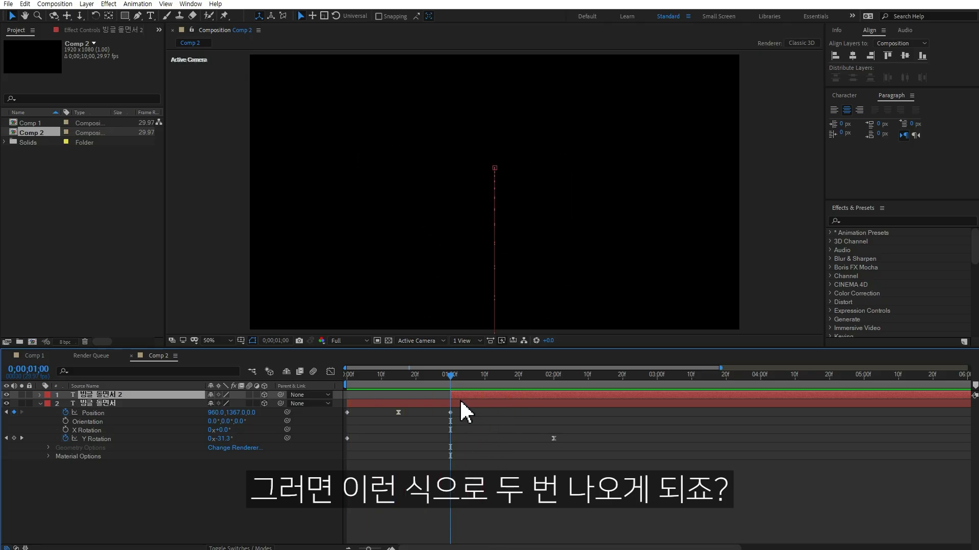
{"action": "left_click_drag", "start_coordinate": [449, 375], "coordinate": [433, 376]}
{"action": "key", "text": "bracketleft"}
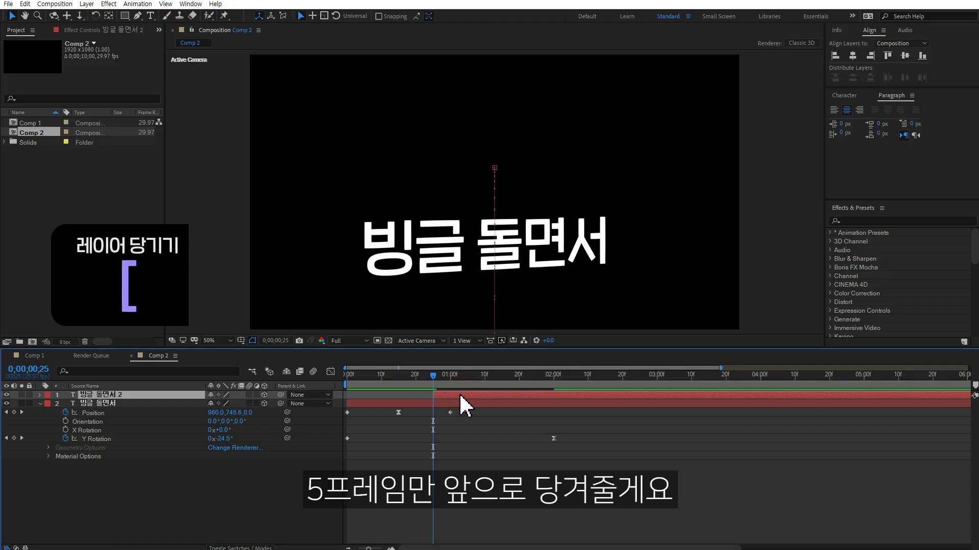
{"action": "left_click_drag", "start_coordinate": [442, 378], "coordinate": [484, 381]}
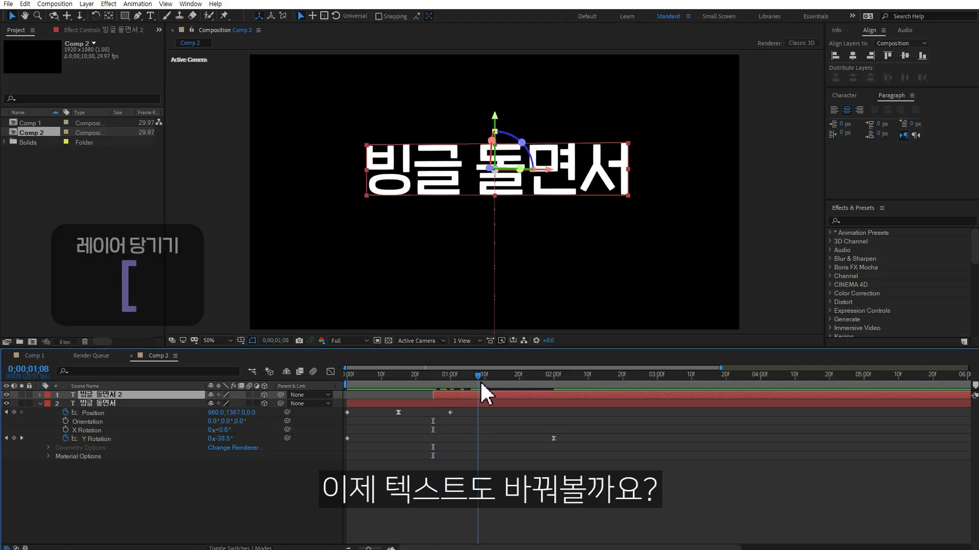
{"action": "double_click", "coordinate": [484, 395]}
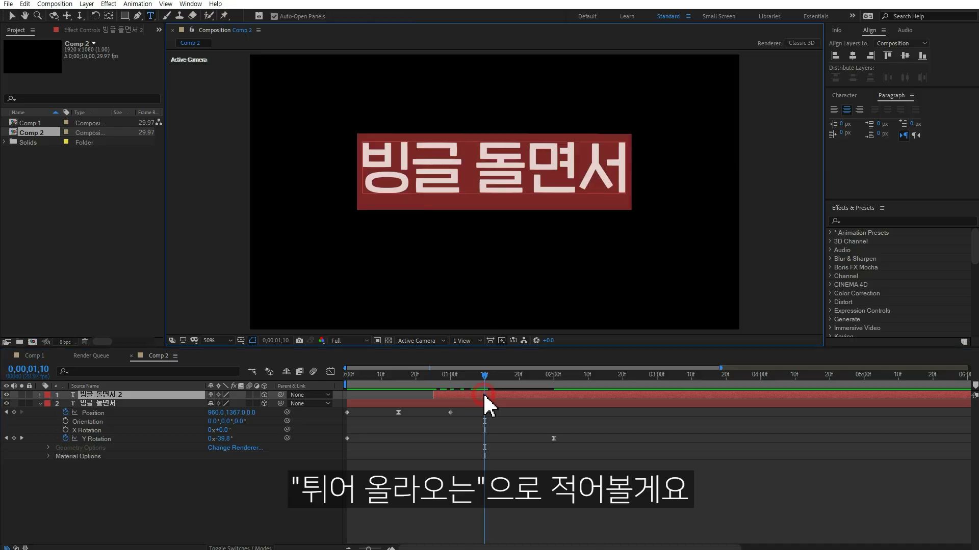
{"action": "type", "text": "튀어 올"}
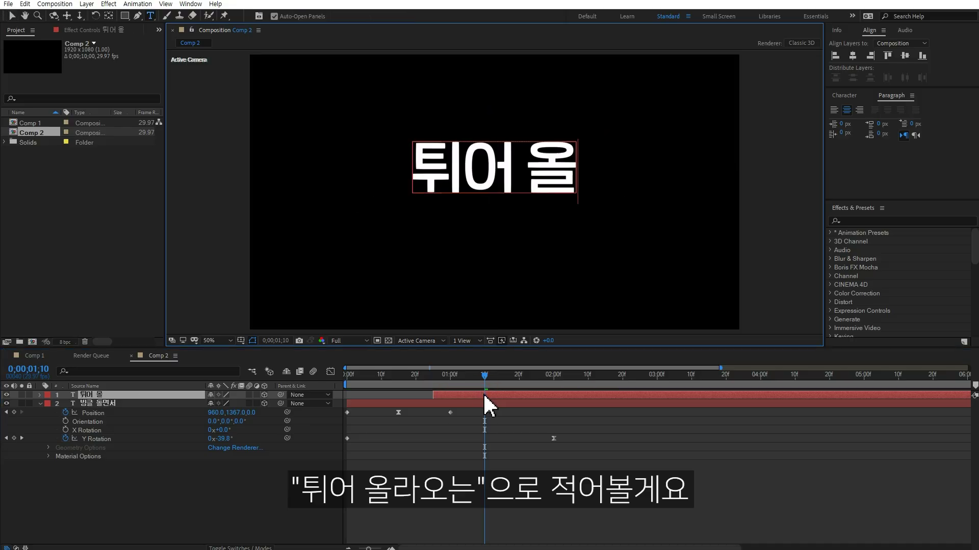
{"action": "type", "text": "라오는"}
{"action": "left_click", "coordinate": [589, 486]}
Duplicate the 튀어 올라오는 layer, start the copy at 0;00;01;20, and retype it '타이포 모션'.
{"action": "key", "text": "space"}
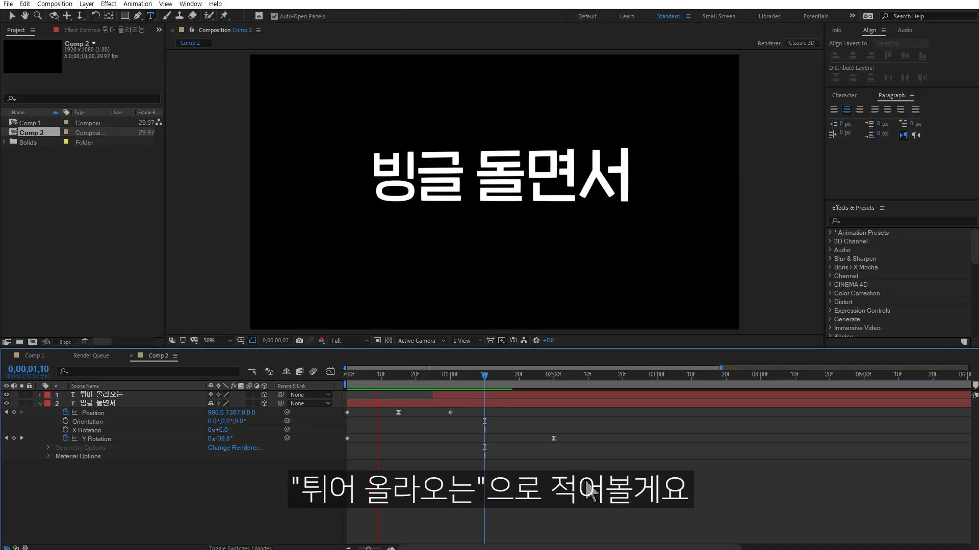
{"action": "key", "text": "space"}
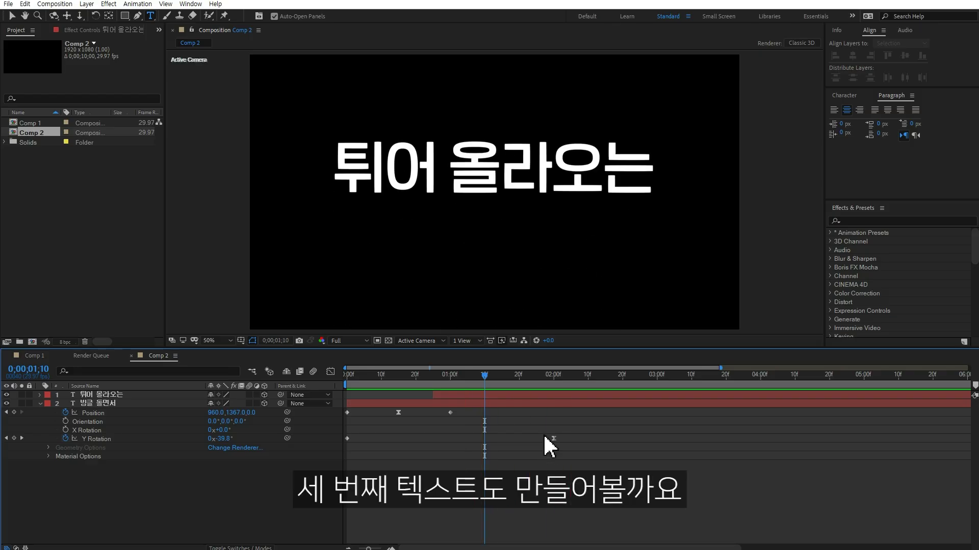
{"action": "left_click", "coordinate": [432, 379]}
{"action": "left_click", "coordinate": [535, 379]}
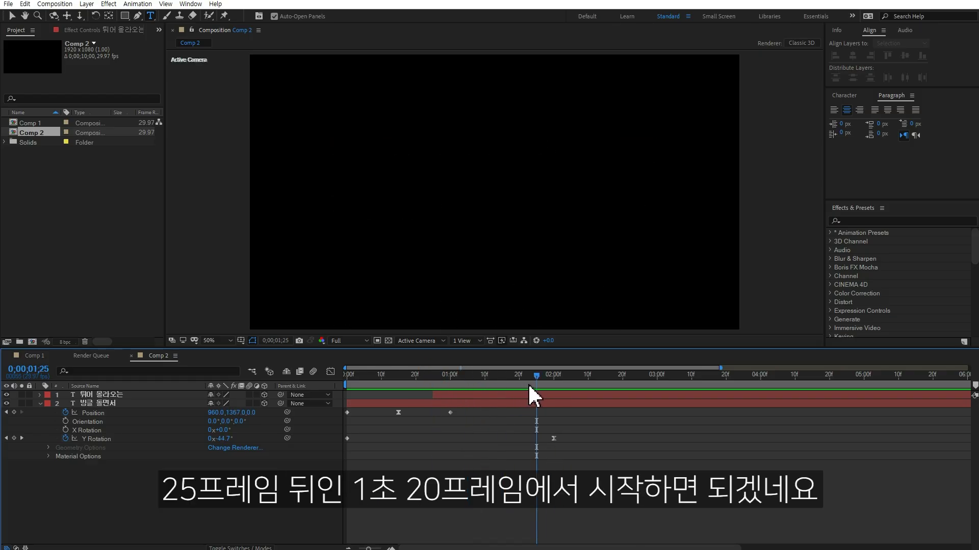
{"action": "mouse_move", "coordinate": [528, 378]}
{"action": "left_mouse_down"}
{"action": "mouse_move", "coordinate": [516, 377]}
{"action": "mouse_move", "coordinate": [518, 385]}
{"action": "left_mouse_up"}
{"action": "left_click", "coordinate": [518, 395]}
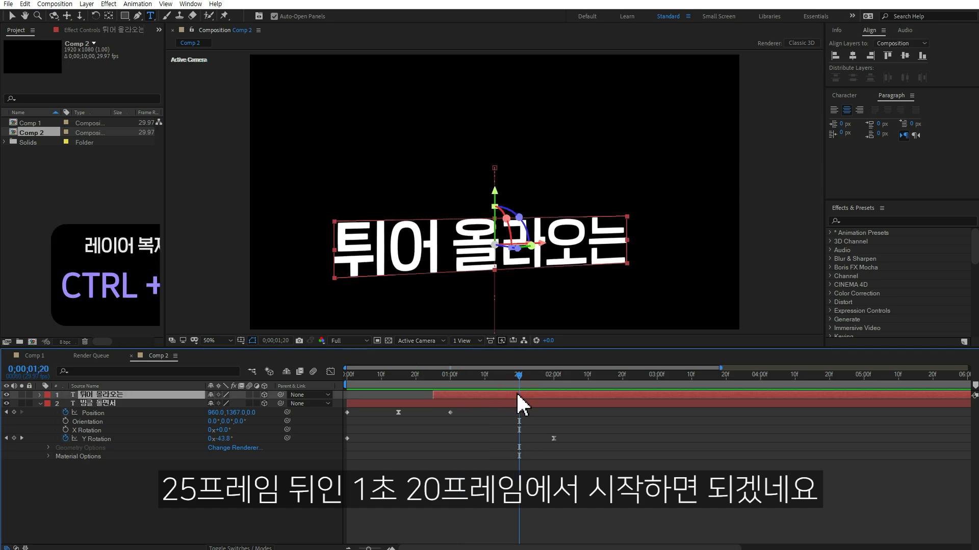
{"action": "key", "text": "ctrl+d"}
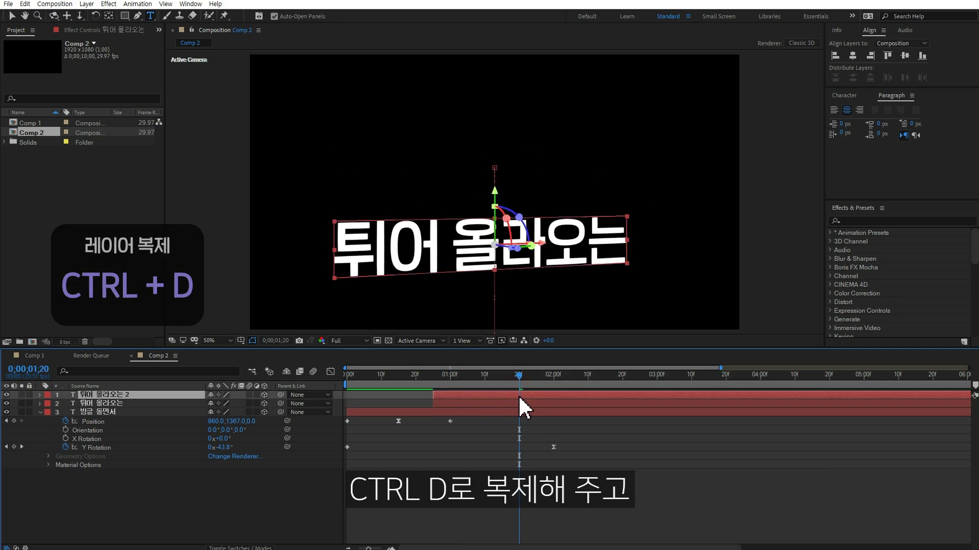
{"action": "key", "text": "bracketleft"}
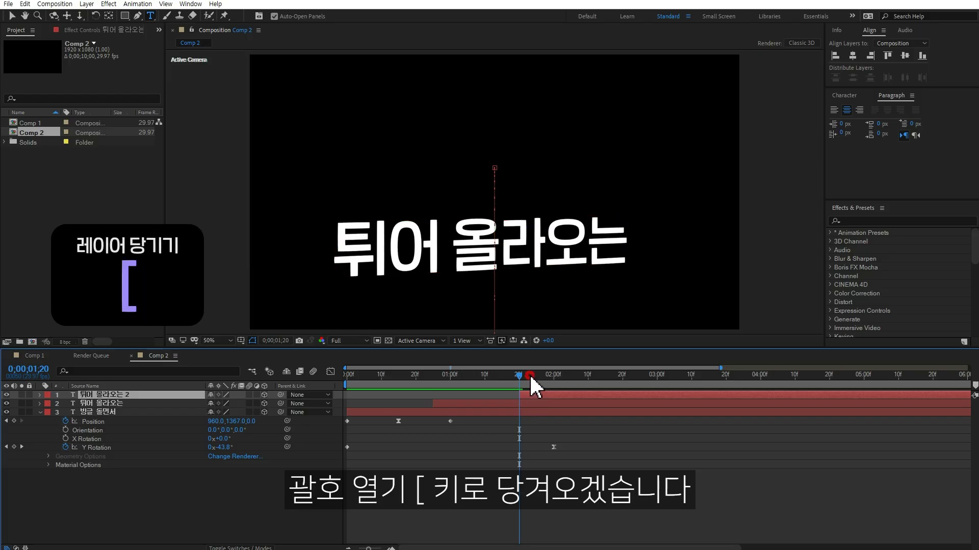
{"action": "left_click_drag", "start_coordinate": [530, 378], "coordinate": [581, 378]}
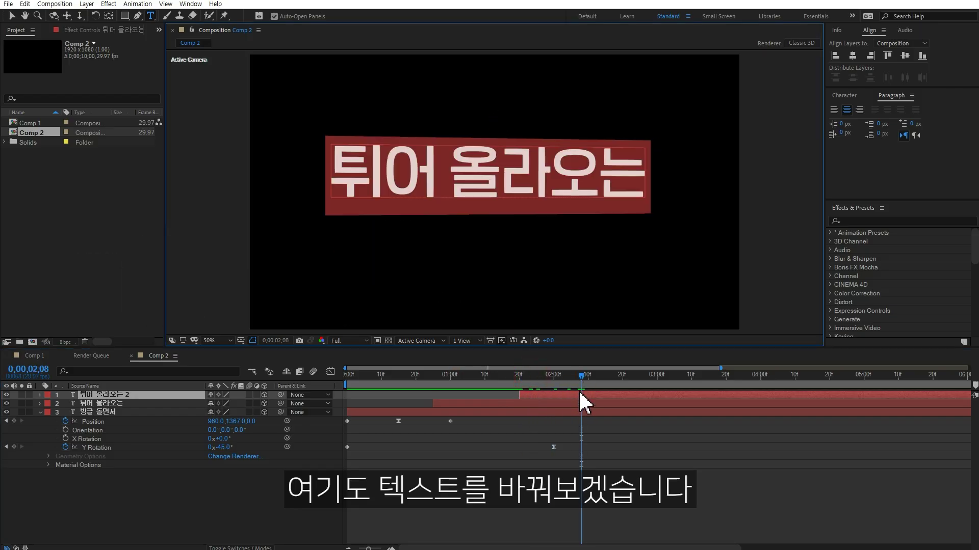
{"action": "type", "text": "타이포 모션"}
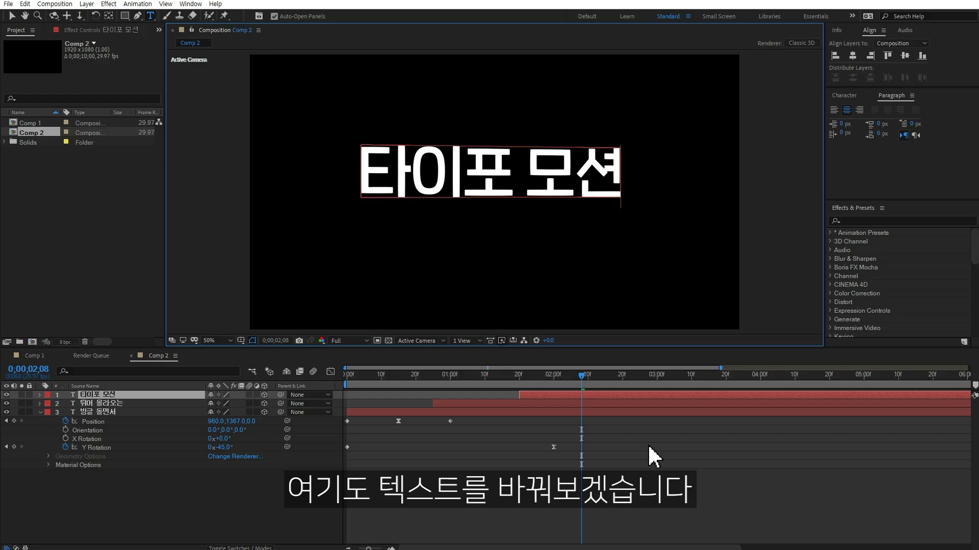
{"action": "left_click", "coordinate": [643, 473]}
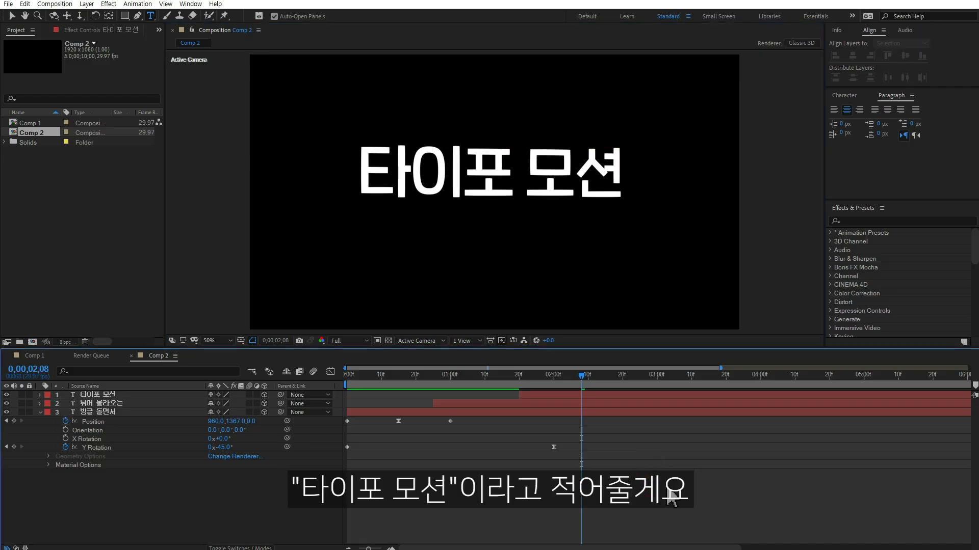
{"action": "left_click", "coordinate": [658, 376]}
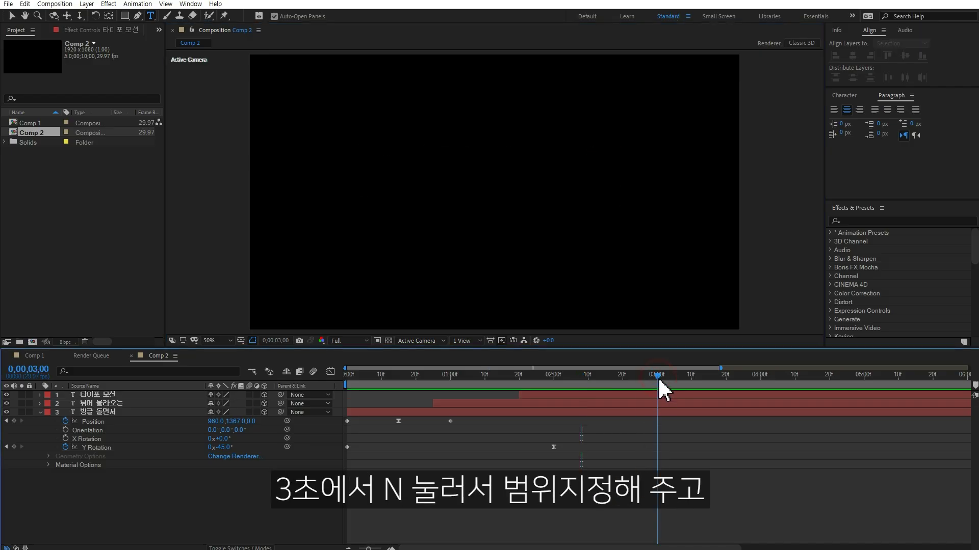
End the work area at 0;00;03;00, preview the three staggered texts, then select 튀어 올라오는.
{"action": "key", "text": "n"}
{"action": "key", "text": "space"}
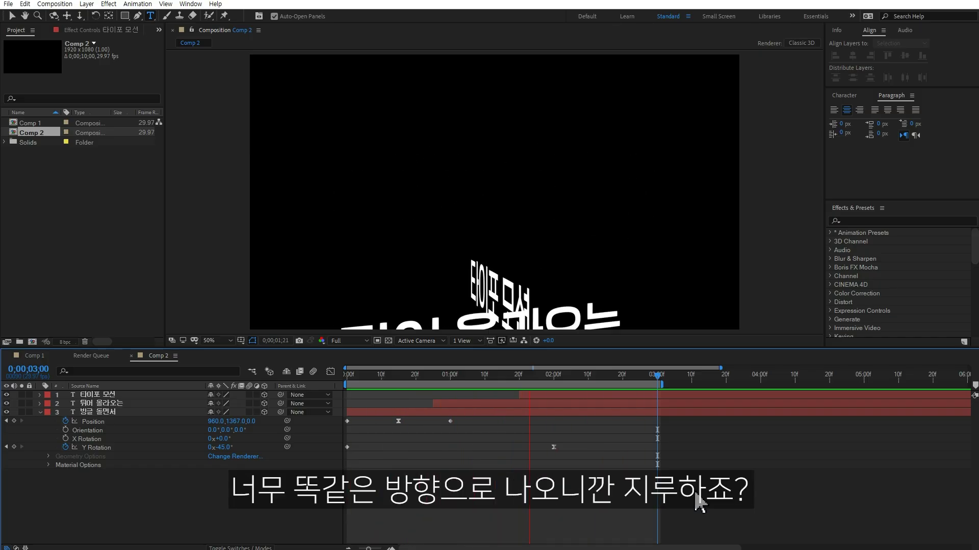
{"action": "key", "text": "space"}
{"action": "mouse_move", "coordinate": [438, 373]}
{"action": "left_mouse_down"}
{"action": "mouse_move", "coordinate": [493, 379]}
{"action": "mouse_move", "coordinate": [447, 388]}
{"action": "mouse_move", "coordinate": [460, 387]}
{"action": "left_mouse_up"}
{"action": "left_click", "coordinate": [468, 403]}
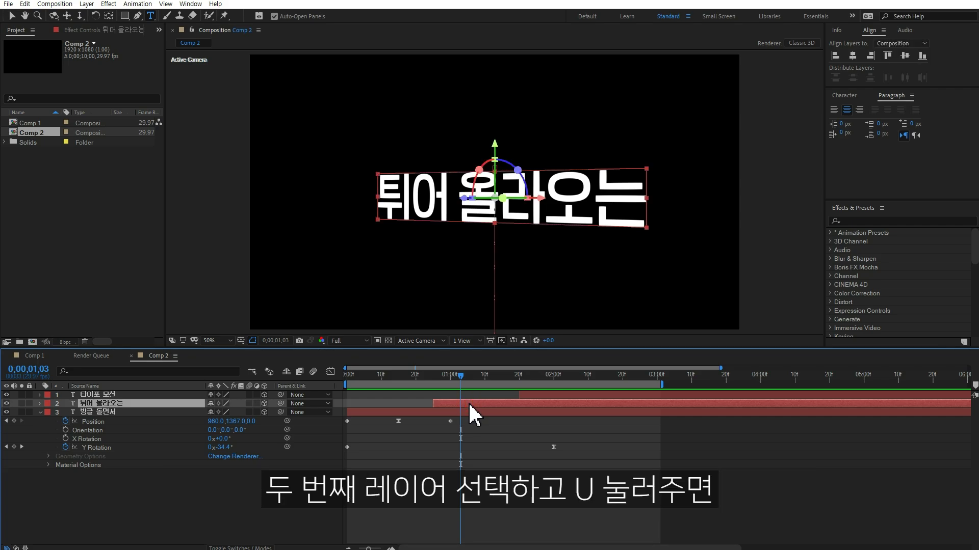
Set 튀어 올라오는's Y Rotation keyframes to -90° at 0;00;00;25 and 45° at 0;00;02;25.
{"action": "key", "text": "u"}
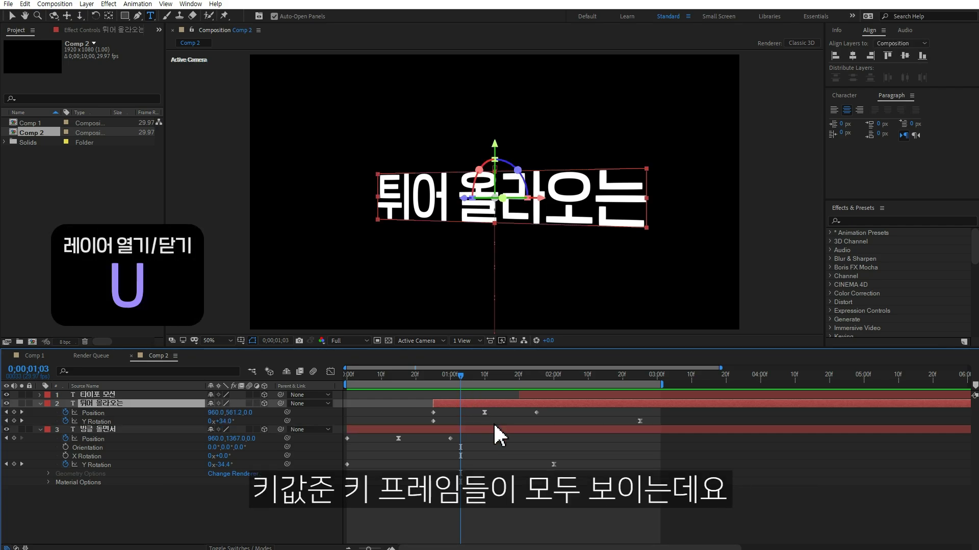
{"action": "left_click", "coordinate": [433, 376]}
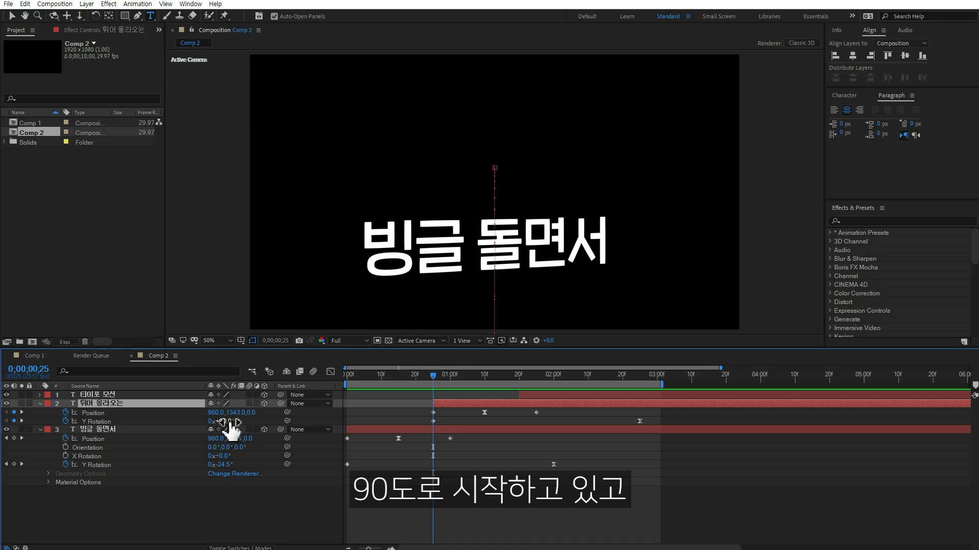
{"action": "left_click", "coordinate": [640, 377]}
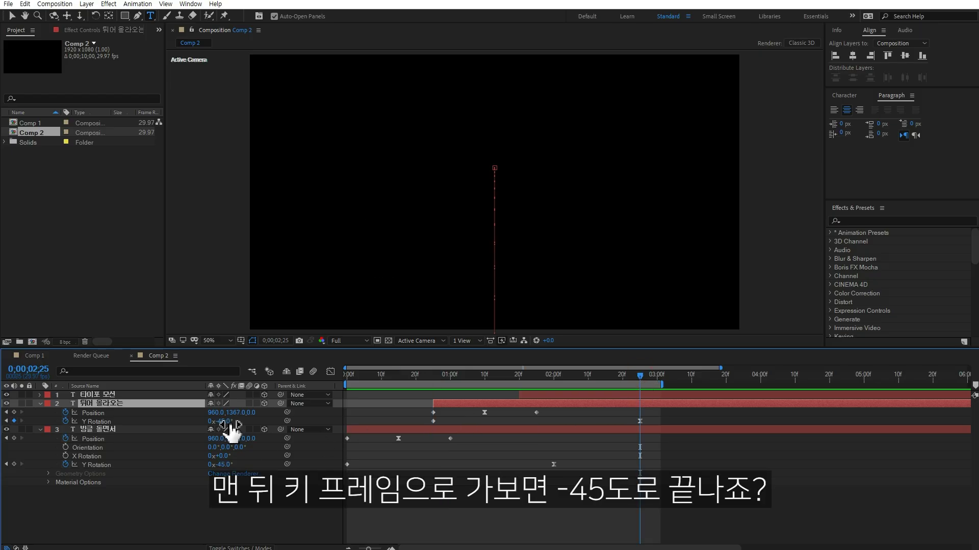
{"action": "left_click", "coordinate": [434, 376]}
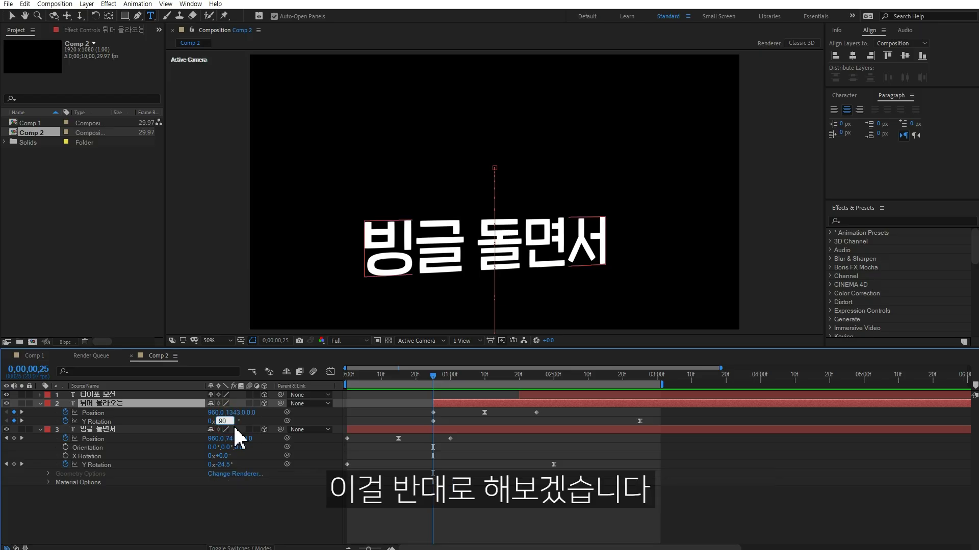
{"action": "type", "text": "-"}
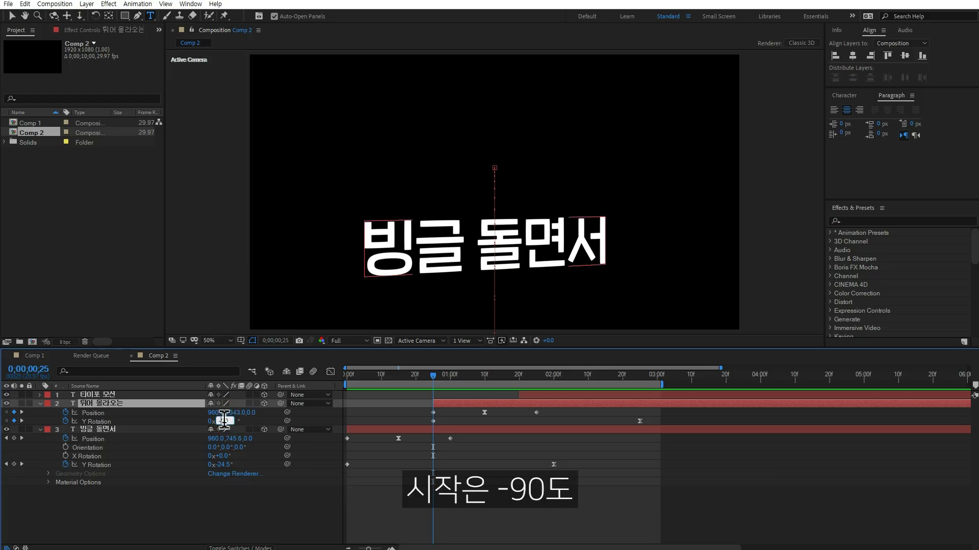
{"action": "left_click", "coordinate": [670, 421]}
{"action": "left_click", "coordinate": [637, 380]}
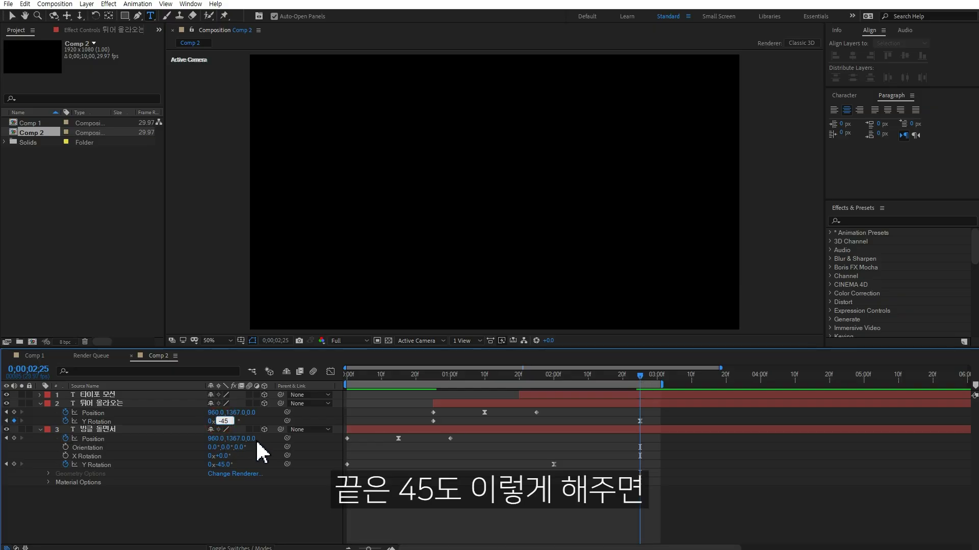
{"action": "left_click", "coordinate": [265, 528]}
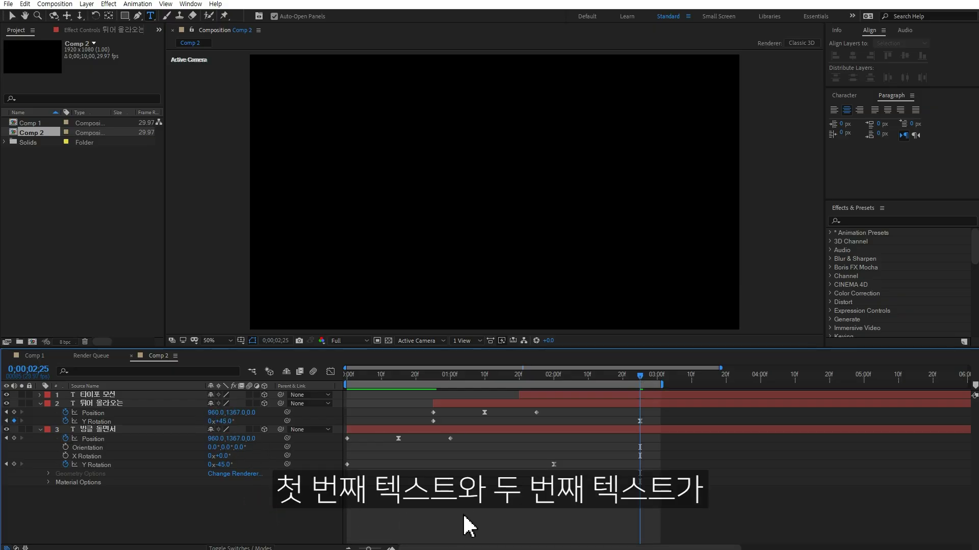
{"action": "key", "text": "space"}
{"action": "left_click_drag", "start_coordinate": [357, 380], "coordinate": [497, 379]}
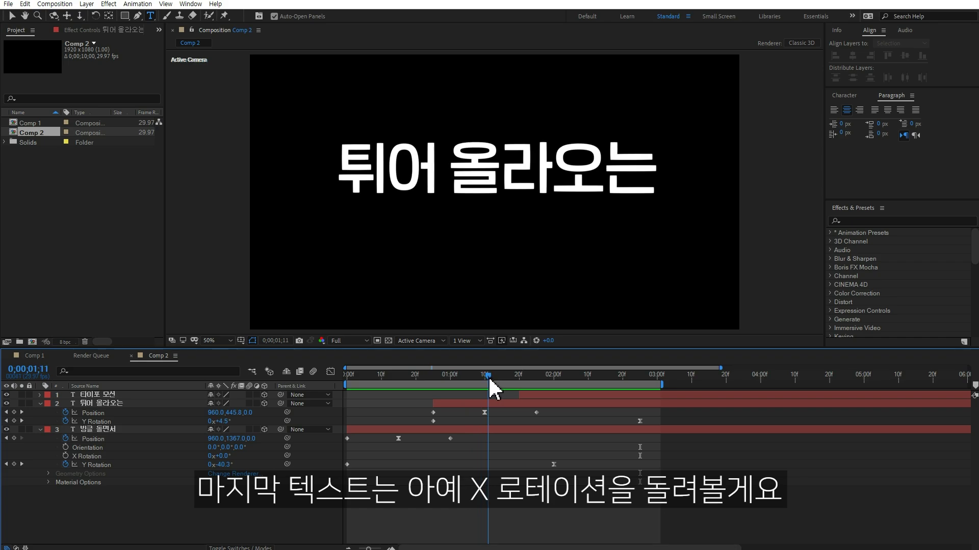
Remove the 타이포 모션 layer's Y Rotation keyframes, leaving Y Rotation at 0°.
{"action": "left_click_drag", "start_coordinate": [494, 377], "coordinate": [567, 378]}
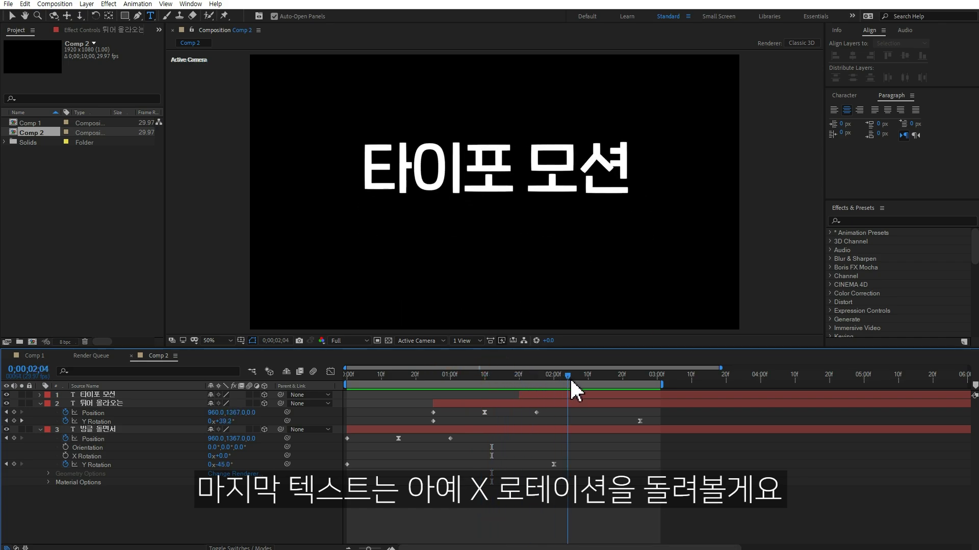
{"action": "left_click", "coordinate": [567, 396]}
{"action": "key", "text": "u"}
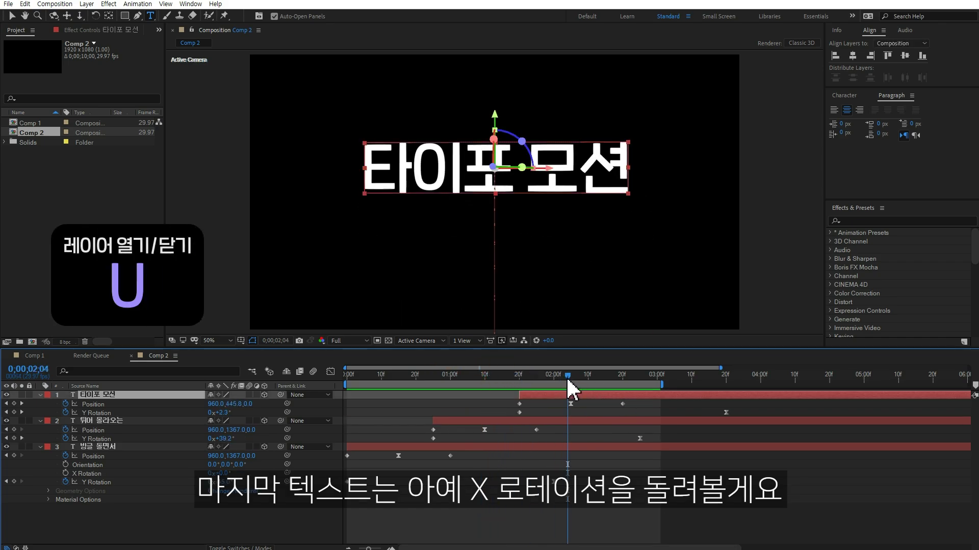
{"action": "left_click", "coordinate": [518, 376]}
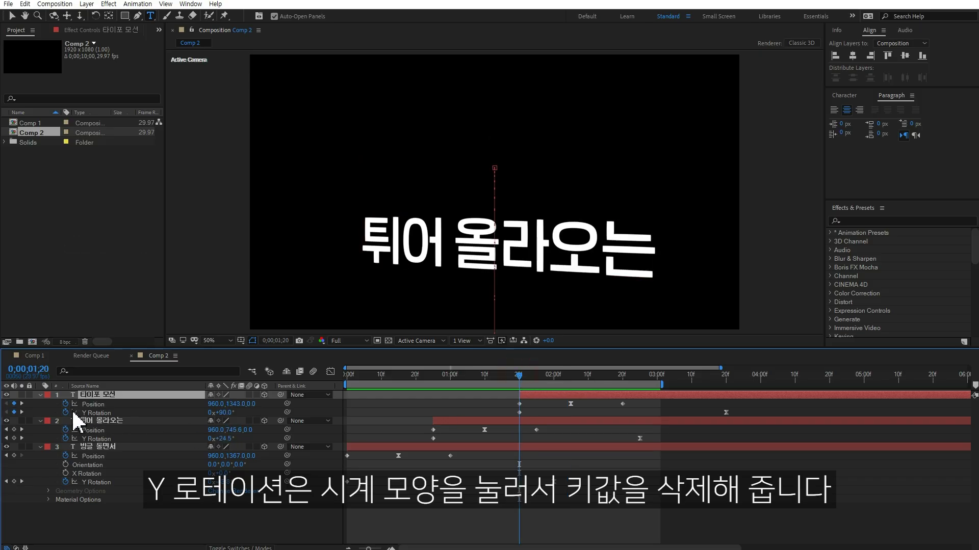
{"action": "left_click", "coordinate": [66, 412]}
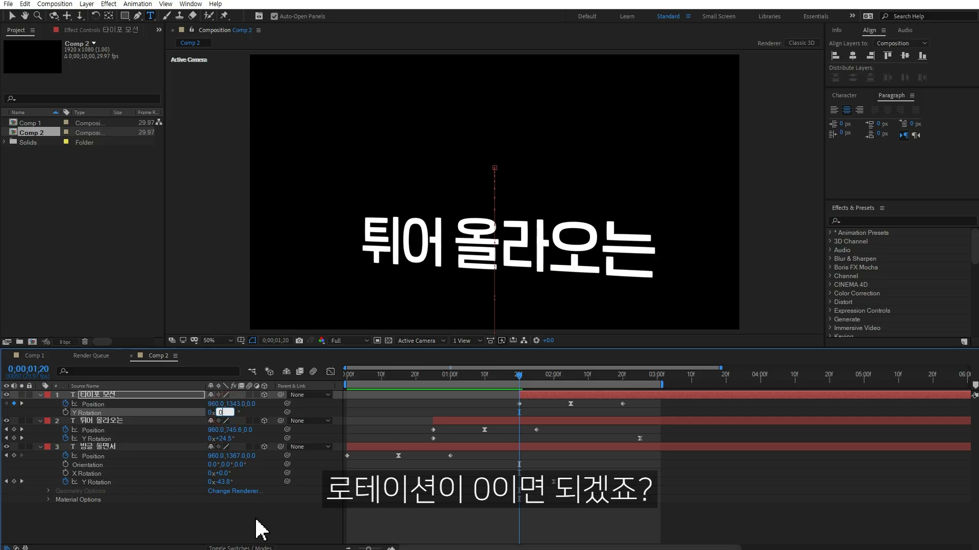
{"action": "left_click", "coordinate": [257, 522]}
{"action": "left_click_drag", "start_coordinate": [552, 379], "coordinate": [573, 380]}
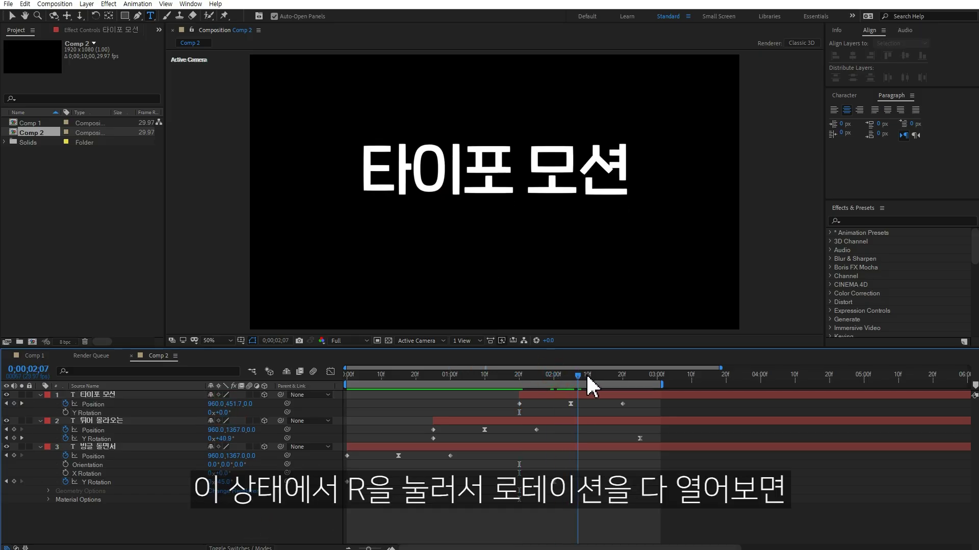
Add a 180° X Rotation keyframe to 타이포 모션 at 0;00;01;20.
{"action": "left_click", "coordinate": [586, 394]}
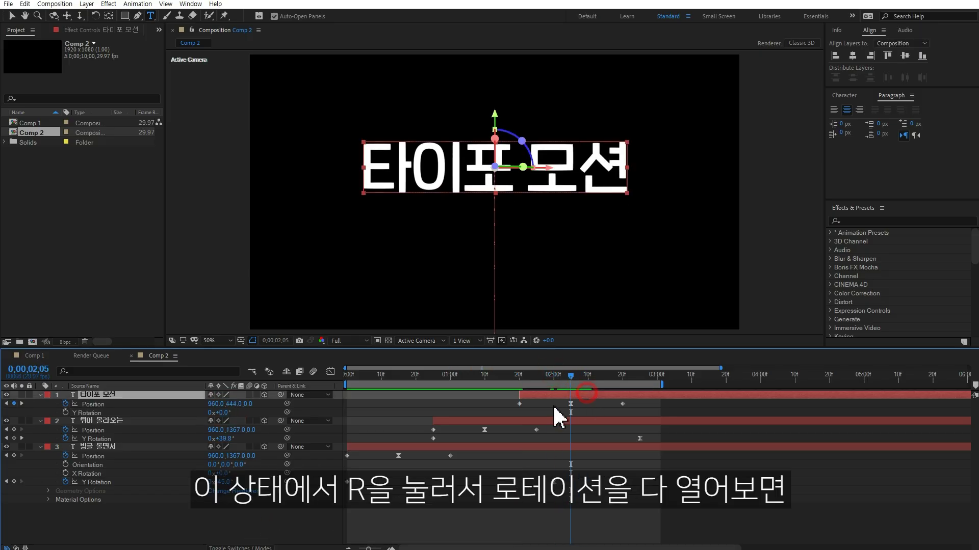
{"action": "key", "text": "r"}
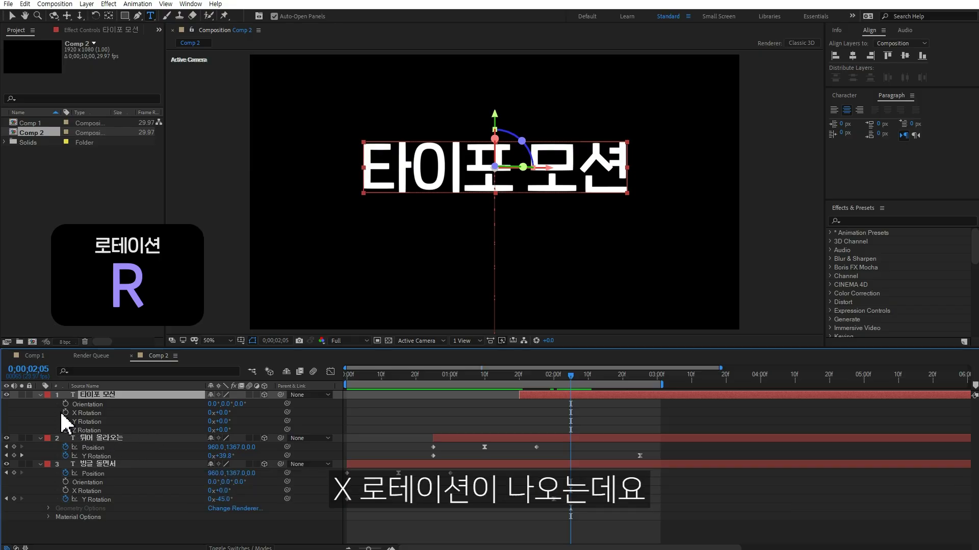
{"action": "left_click", "coordinate": [521, 379]}
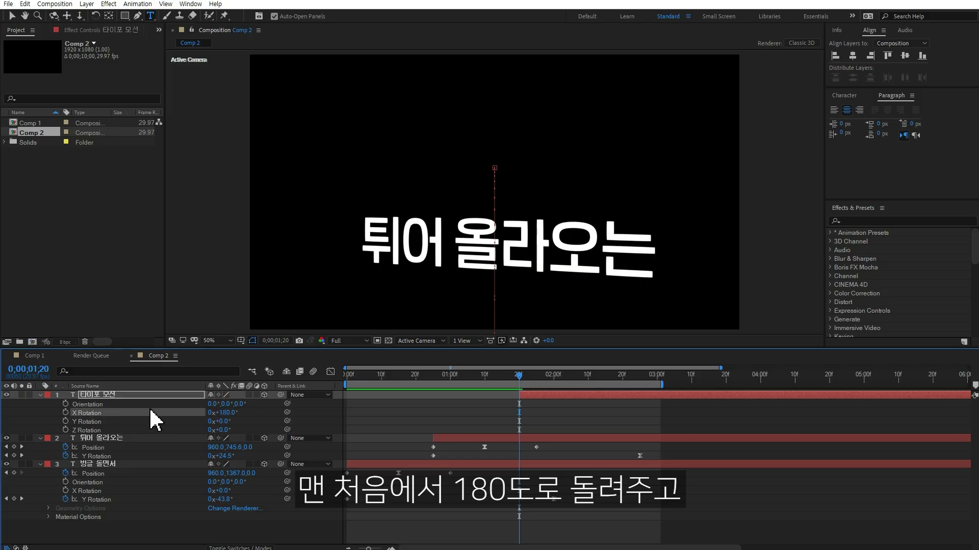
{"action": "left_click", "coordinate": [65, 413]}
{"action": "left_click_drag", "start_coordinate": [706, 381], "coordinate": [726, 381]}
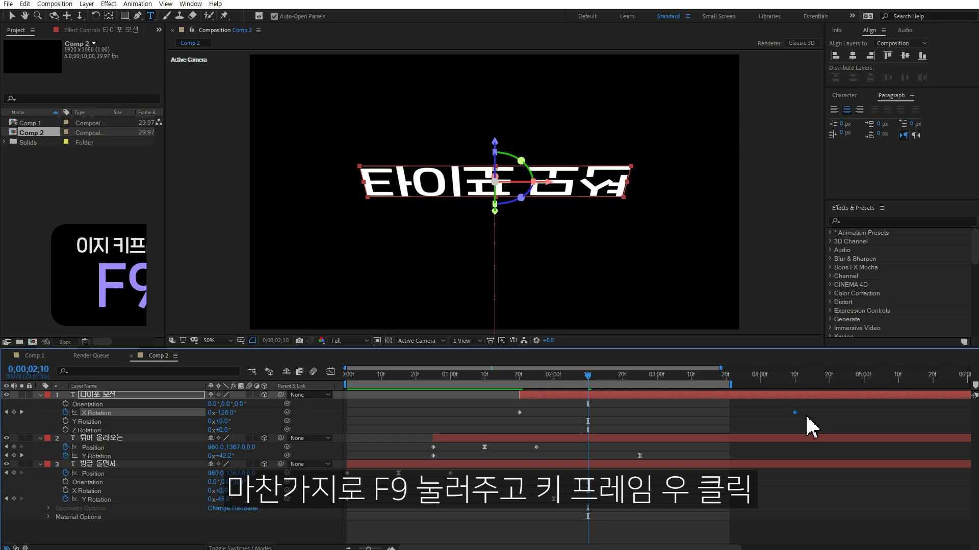
Apply easy ease to the X Rotation keyframes and give the last one 100% incoming influence.
{"action": "key", "text": "F9"}
{"action": "right_click", "coordinate": [795, 412]}
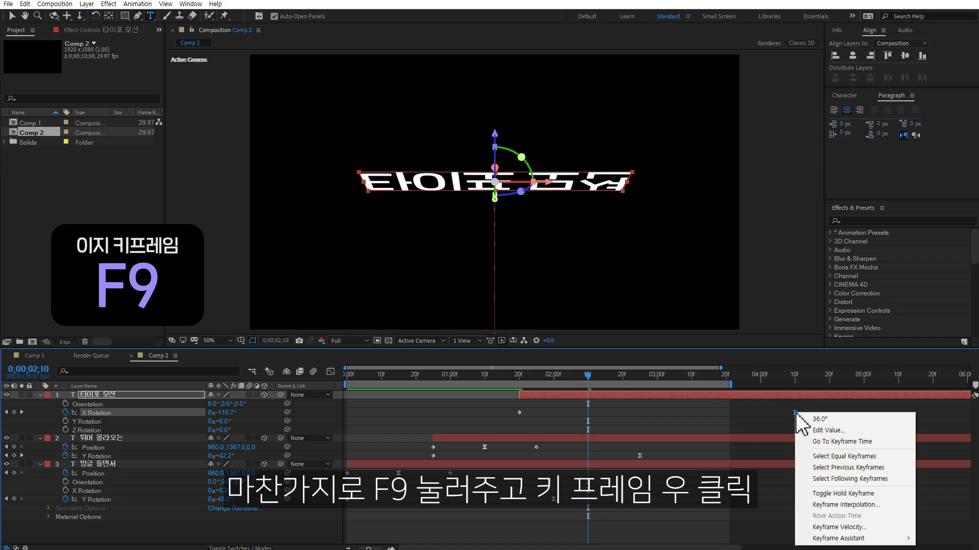
{"action": "left_click", "coordinate": [866, 527]}
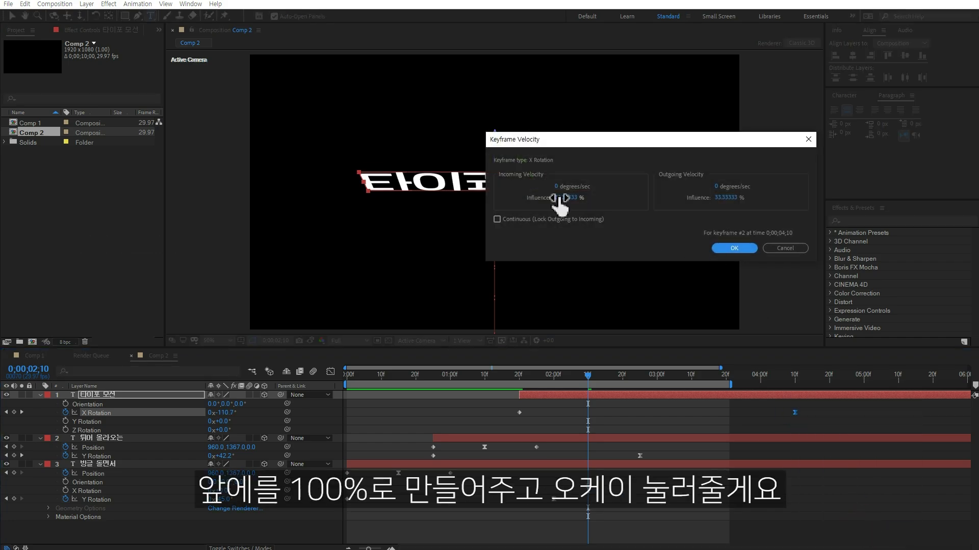
{"action": "left_click", "coordinate": [734, 248]}
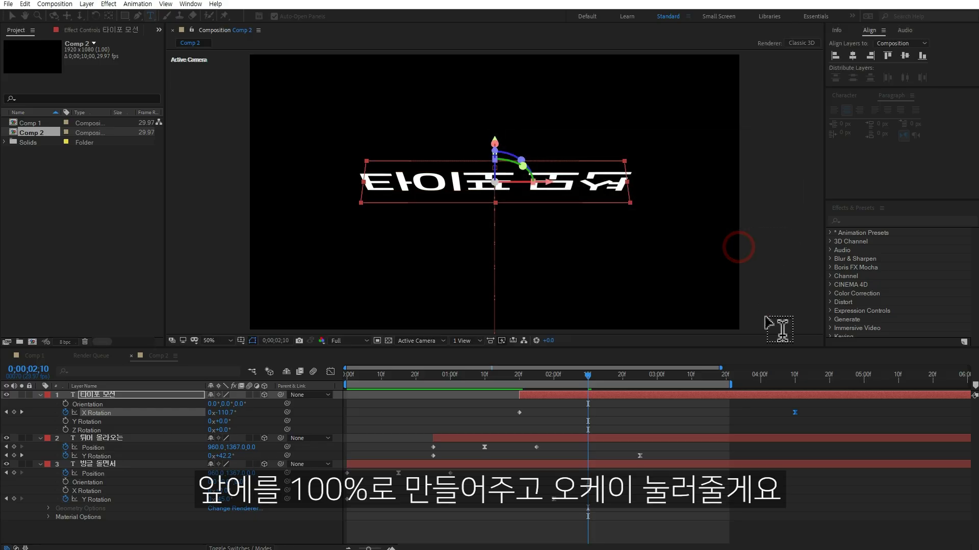
{"action": "left_click", "coordinate": [740, 412]}
{"action": "key", "text": "space"}
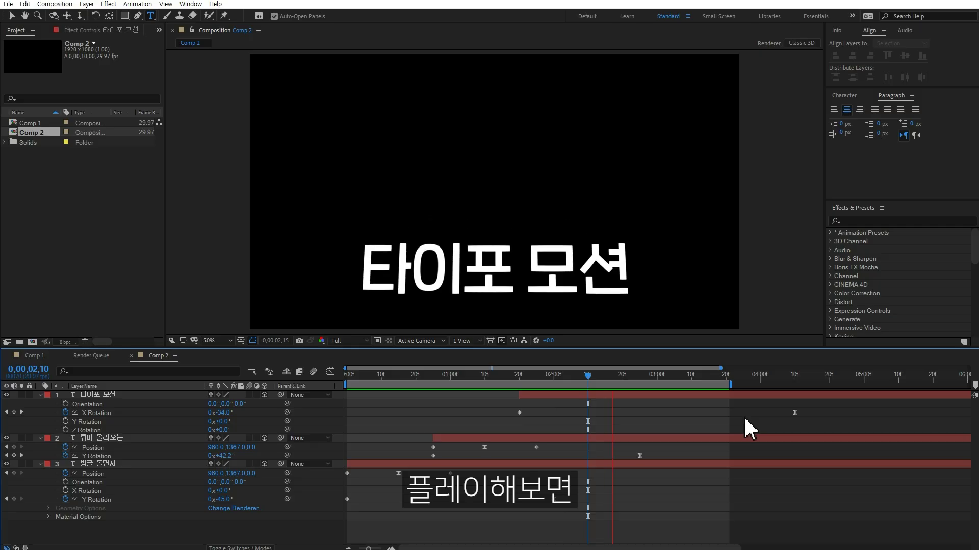
{"action": "key", "text": "space"}
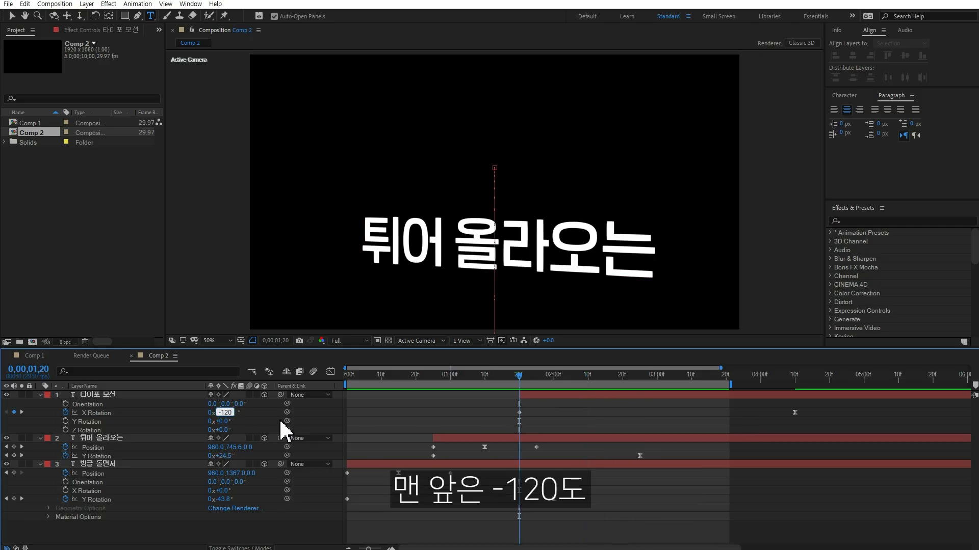
Set X Rotation to -120° at 1;20 and 60° at 4;10, then collapse the layer properties.
{"action": "key", "text": "Return"}
{"action": "left_click", "coordinate": [798, 380]}
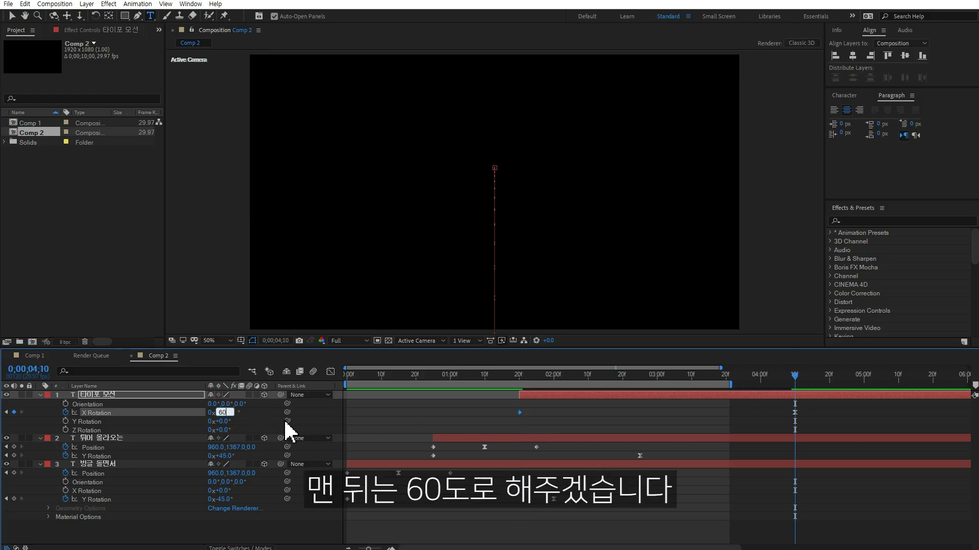
{"action": "left_click", "coordinate": [766, 417]}
{"action": "key", "text": "space"}
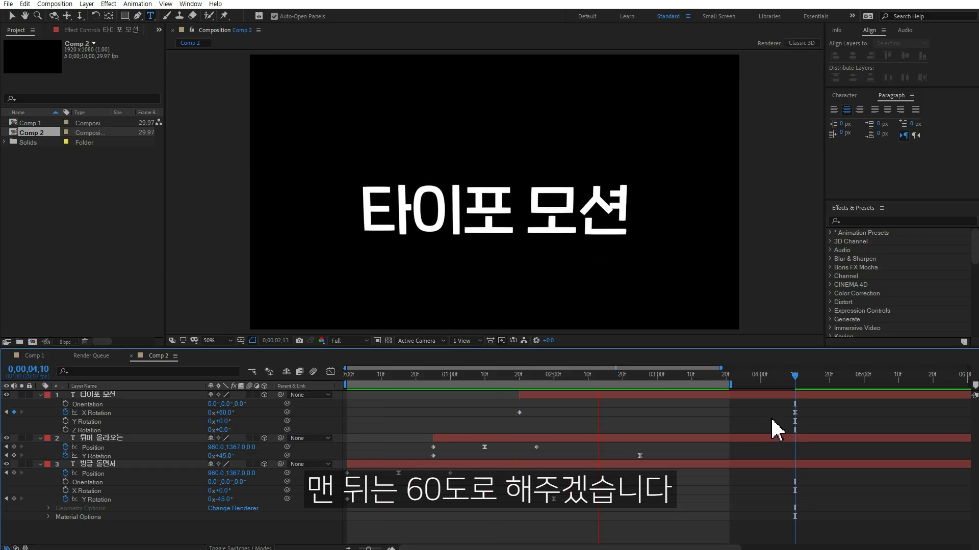
{"action": "key", "text": "space"}
{"action": "key", "text": "u"}
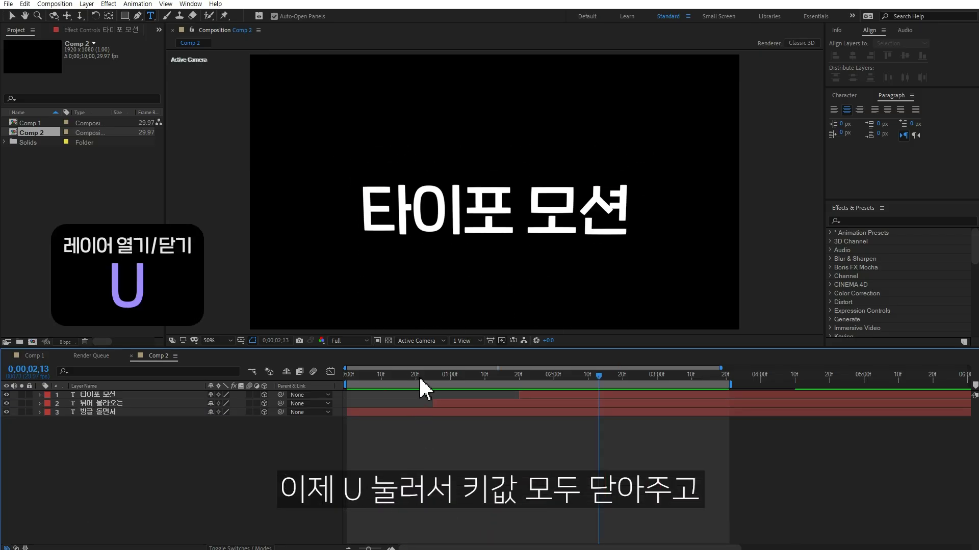
{"action": "left_click_drag", "start_coordinate": [419, 376], "coordinate": [347, 383]}
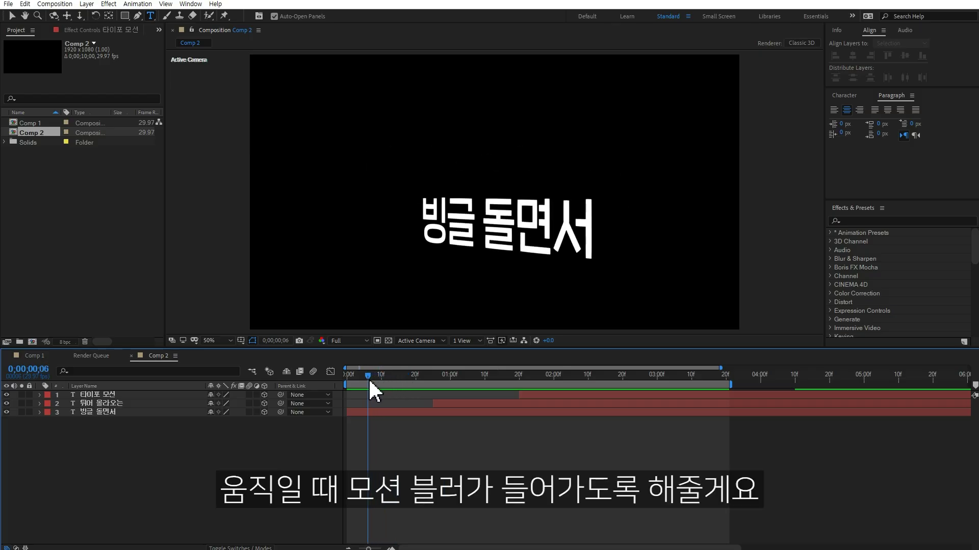
Enable motion blur on all three text layers and the composition, then preview the blurred spin.
{"action": "left_click_drag", "start_coordinate": [364, 379], "coordinate": [374, 381]}
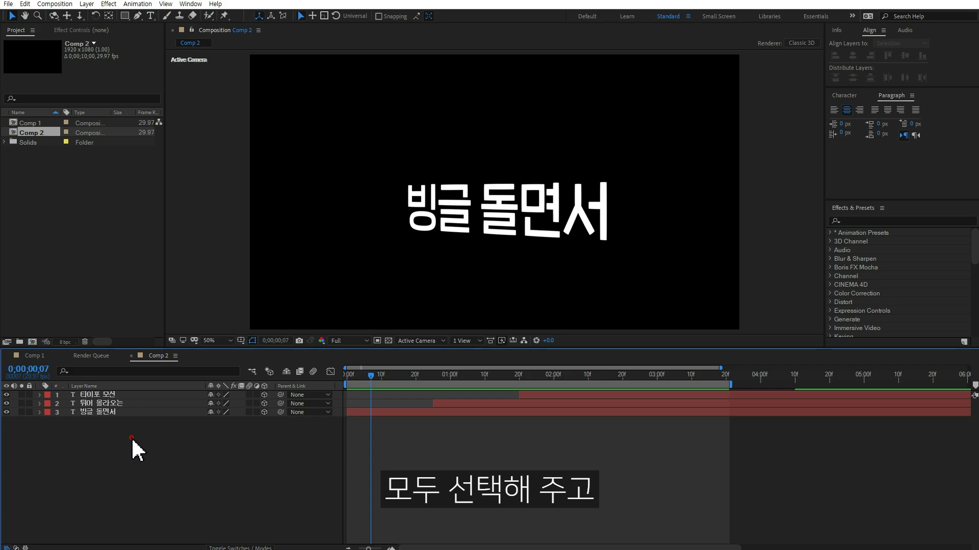
{"action": "left_click_drag", "start_coordinate": [131, 439], "coordinate": [89, 391]}
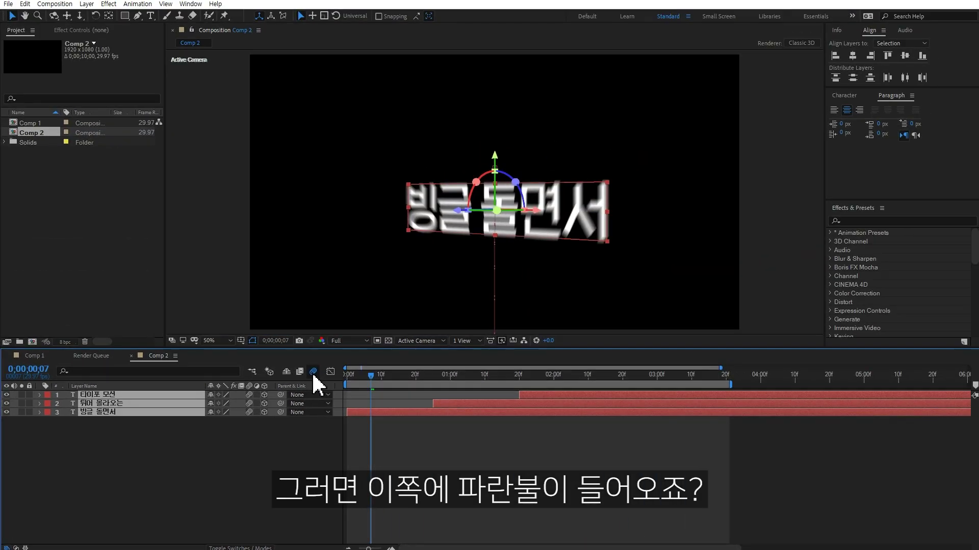
{"action": "left_click", "coordinate": [313, 372]}
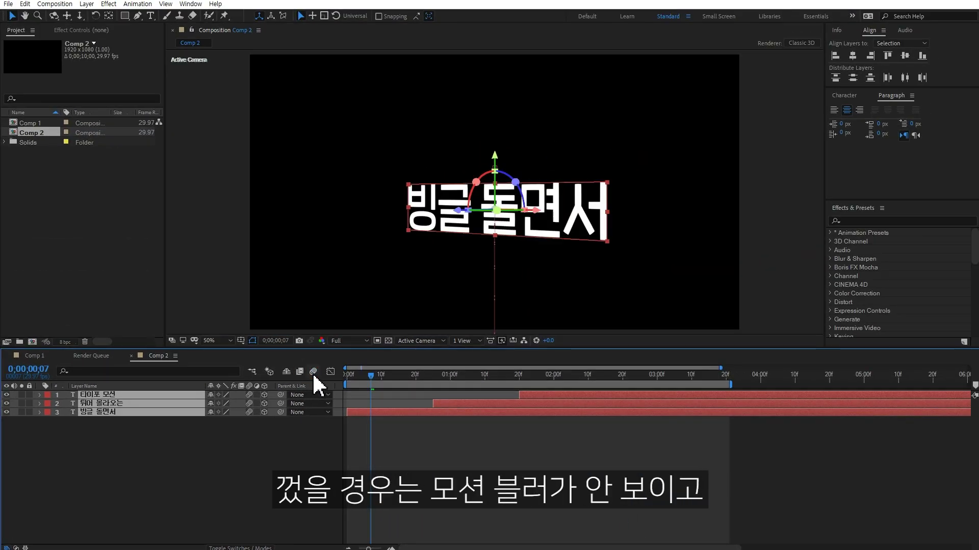
{"action": "left_click", "coordinate": [313, 372]}
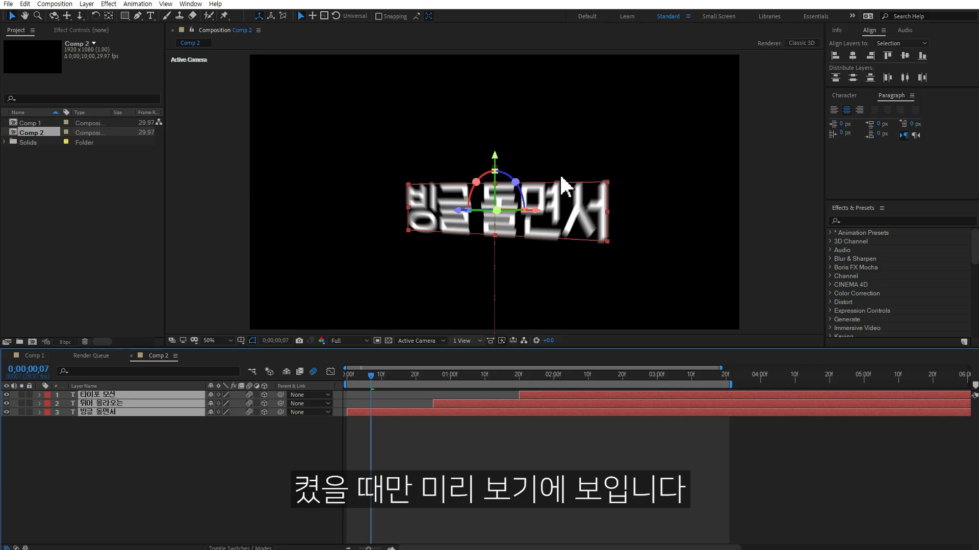
{"action": "left_click", "coordinate": [581, 518]}
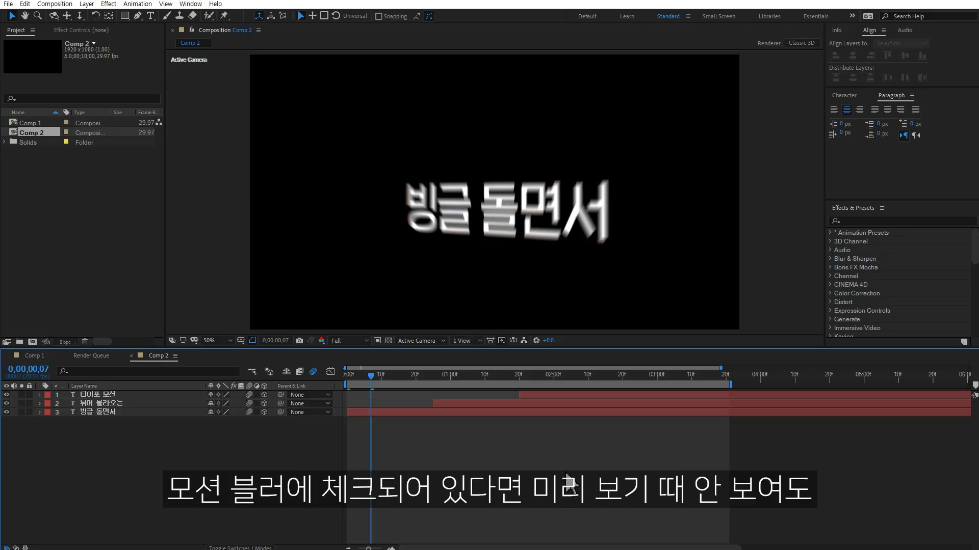
{"action": "key", "text": "space"}
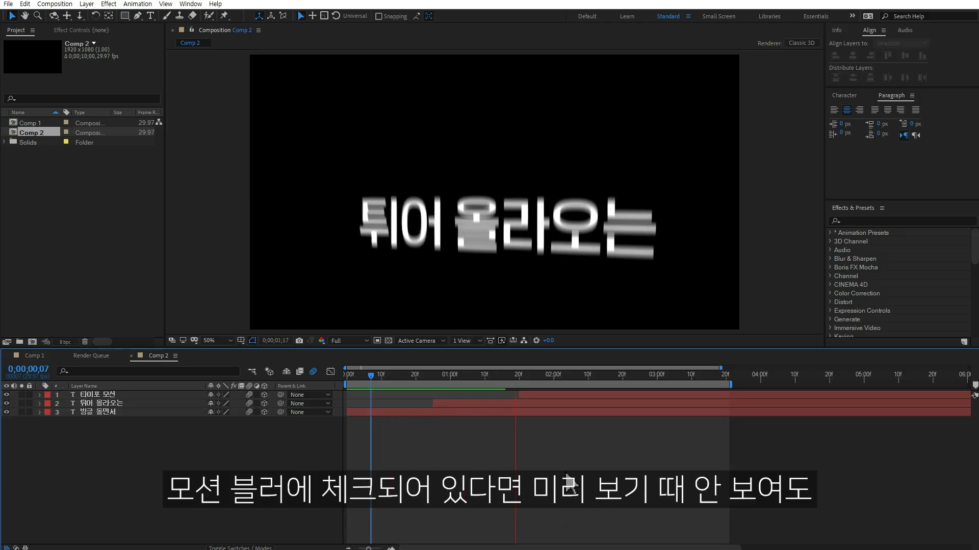